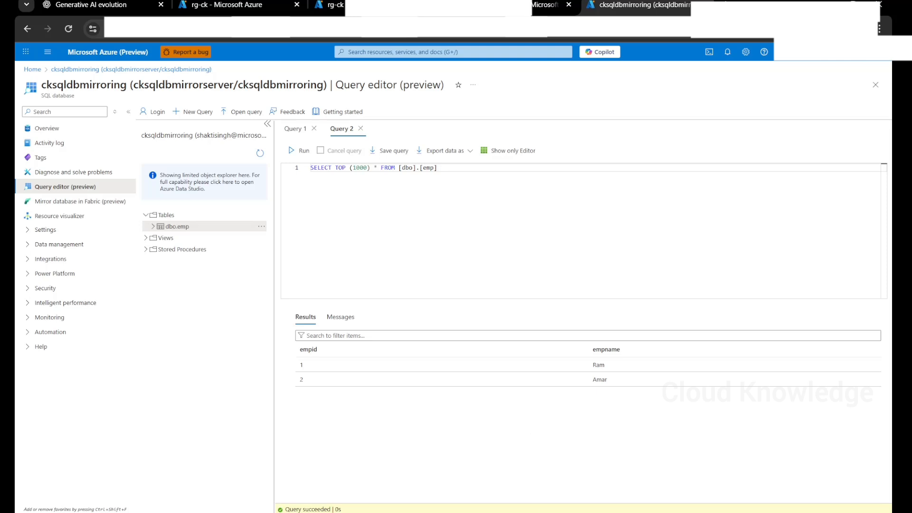
- Bring the Fabric mirroring tutorial Chrome window to the front from its taskbar preview
{"action": "mouse_move", "coordinate": [538, 512]}
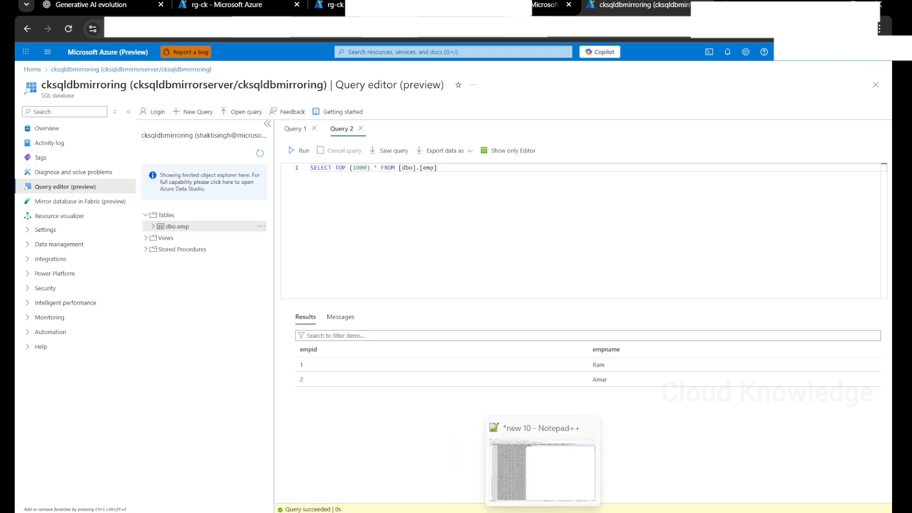
{"action": "left_click", "coordinate": [506, 455]}
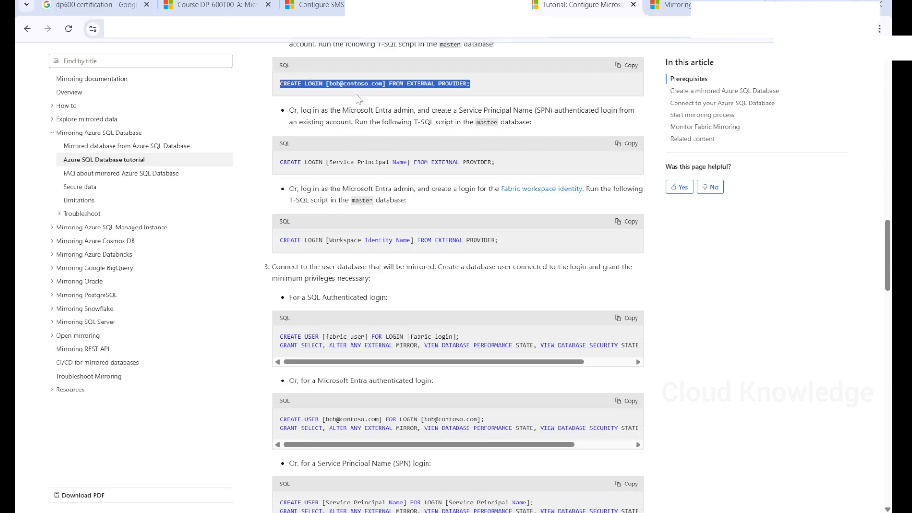
- Return to the top of the tutorial and highlight 'Azure SQL Database' in its title
{"action": "scroll", "coordinate": [360, 137], "scroll_direction": "up", "scroll_amount": 7}
{"action": "scroll", "coordinate": [358, 134], "scroll_direction": "up", "scroll_amount": 15}
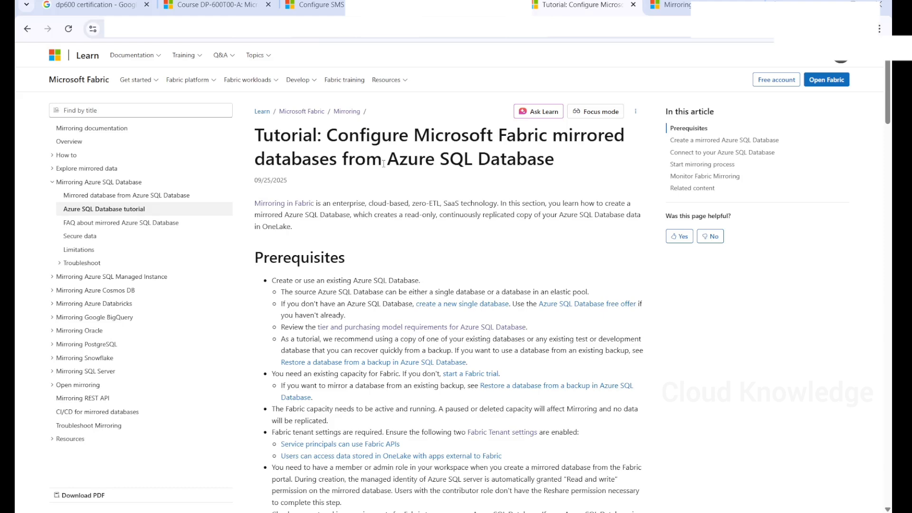
{"action": "left_click_drag", "start_coordinate": [384, 164], "coordinate": [551, 187]}
{"action": "left_click", "coordinate": [550, 188]}
- Highlight the prerequisites requiring an existing Fabric capacity that must be running
{"action": "scroll", "coordinate": [412, 251], "scroll_direction": "down", "scroll_amount": 2}
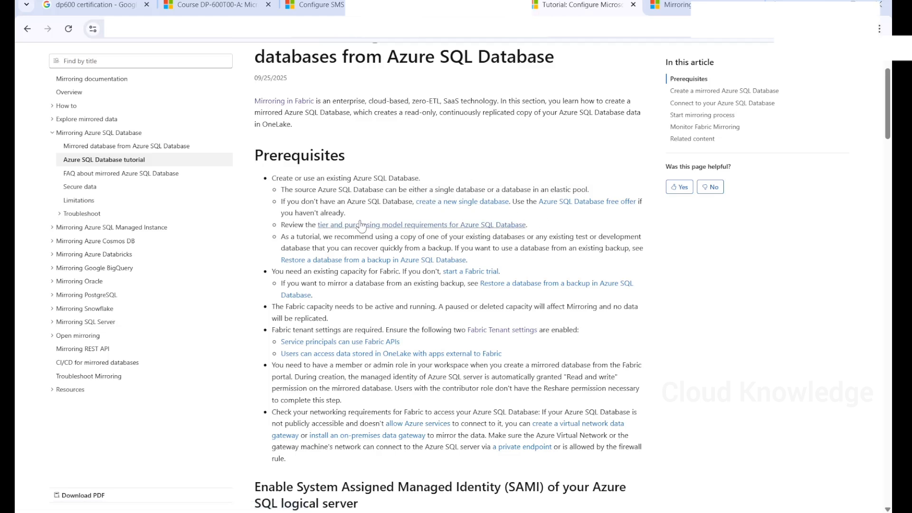
{"action": "scroll", "coordinate": [326, 271], "scroll_direction": "down", "scroll_amount": 1}
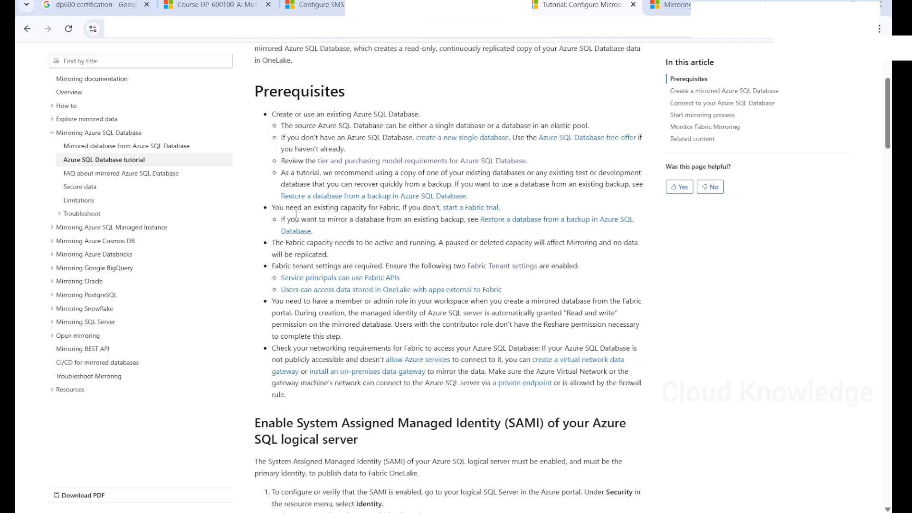
{"action": "left_click_drag", "start_coordinate": [312, 207], "coordinate": [385, 211]}
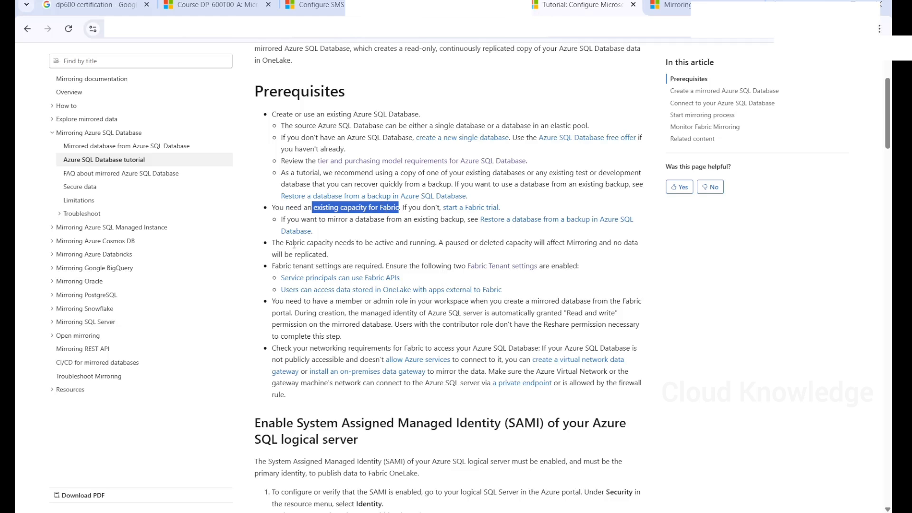
{"action": "left_click_drag", "start_coordinate": [288, 244], "coordinate": [548, 243]}
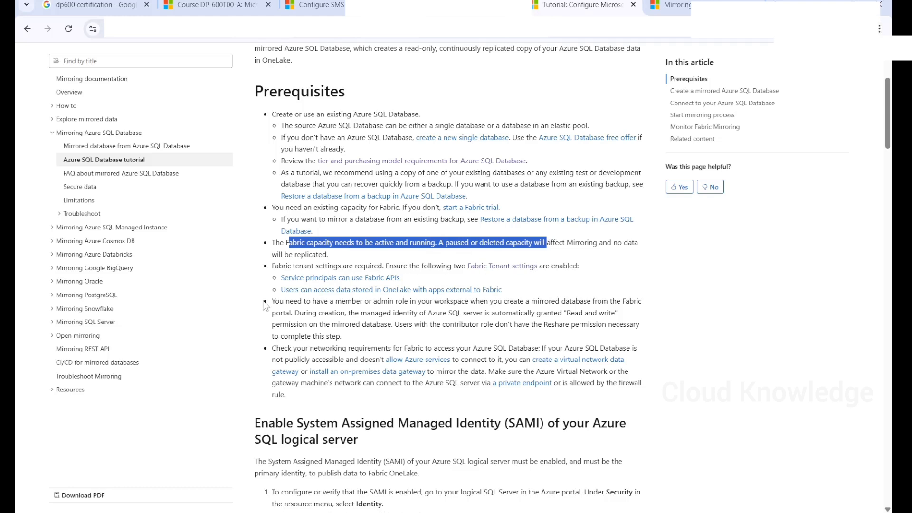
- Highlight the requirement for a member or admin role in the Fabric workspace
{"action": "scroll", "coordinate": [432, 338], "scroll_direction": "down", "scroll_amount": 1}
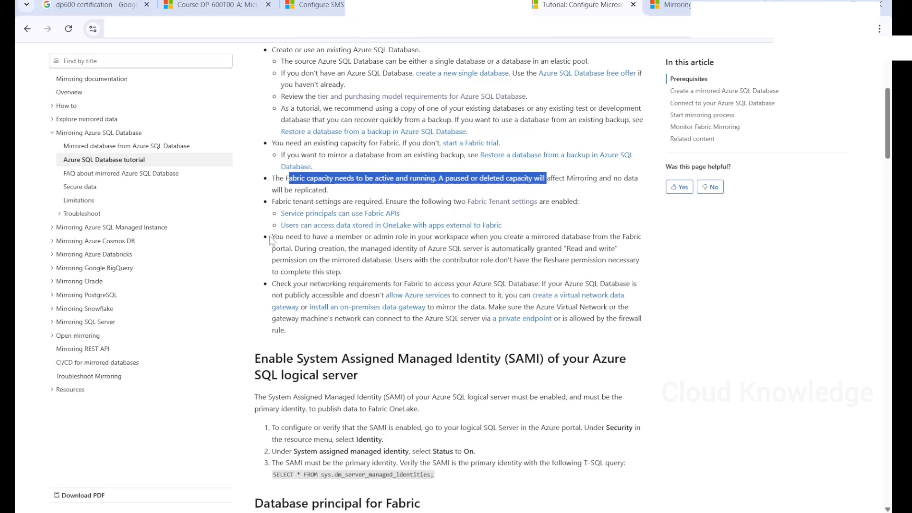
{"action": "left_click_drag", "start_coordinate": [272, 237], "coordinate": [471, 236]}
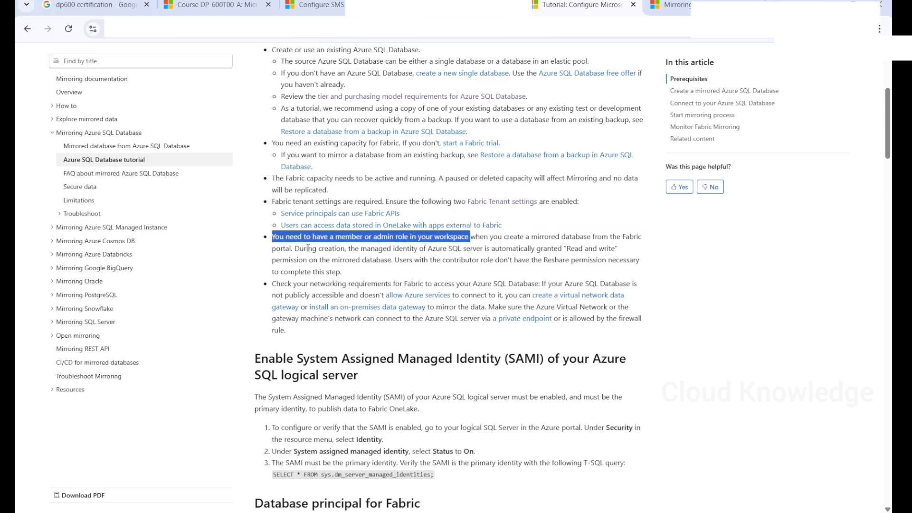
{"action": "scroll", "coordinate": [311, 304], "scroll_direction": "down", "scroll_amount": 1}
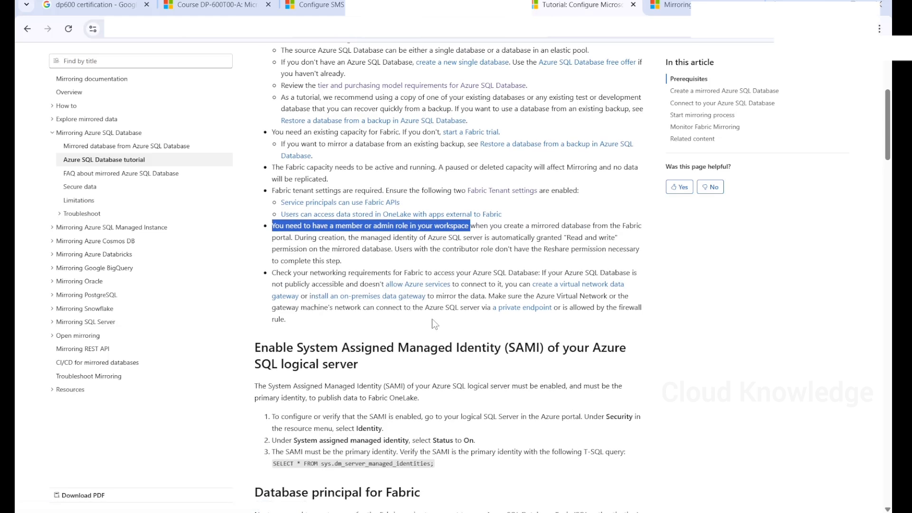
{"action": "scroll", "coordinate": [387, 113], "scroll_direction": "up", "scroll_amount": 2}
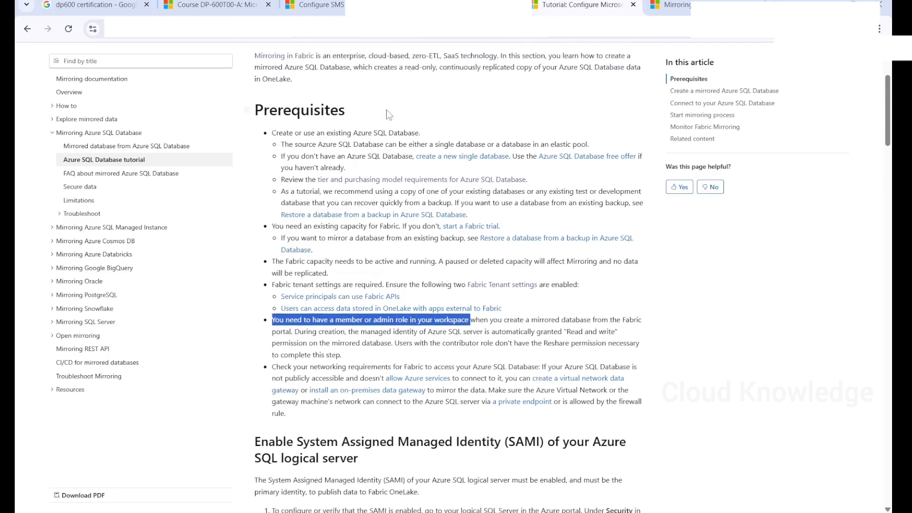
{"action": "scroll", "coordinate": [387, 113], "scroll_direction": "up", "scroll_amount": 3}
{"action": "scroll", "coordinate": [303, 122], "scroll_direction": "down", "scroll_amount": 2}
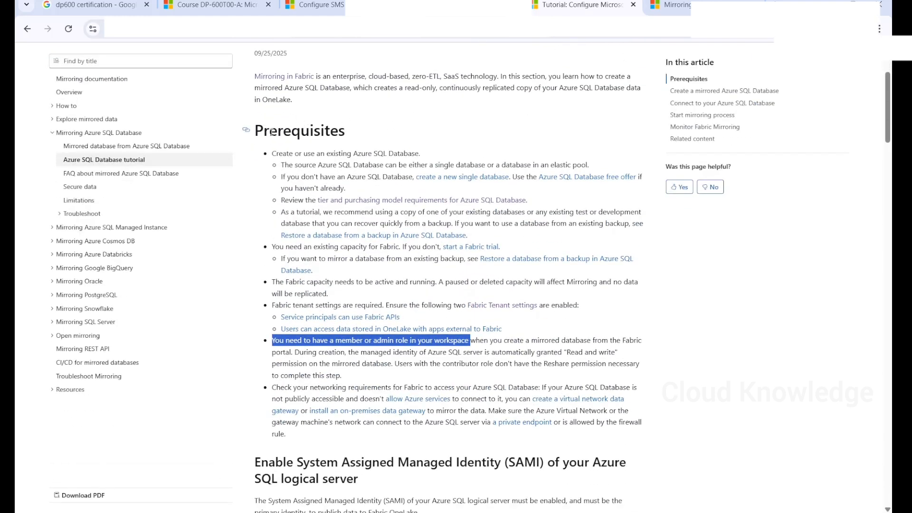
{"action": "scroll", "coordinate": [390, 300], "scroll_direction": "down", "scroll_amount": 4}
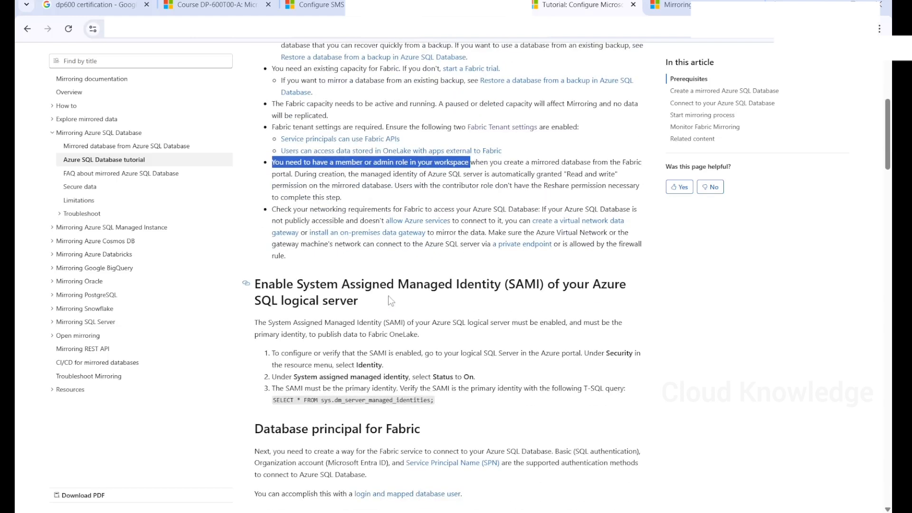
- Read the Enable System Assigned Managed Identity (SAMI) section, then return to the Azure portal query editor
{"action": "scroll", "coordinate": [390, 300], "scroll_direction": "down", "scroll_amount": 3}
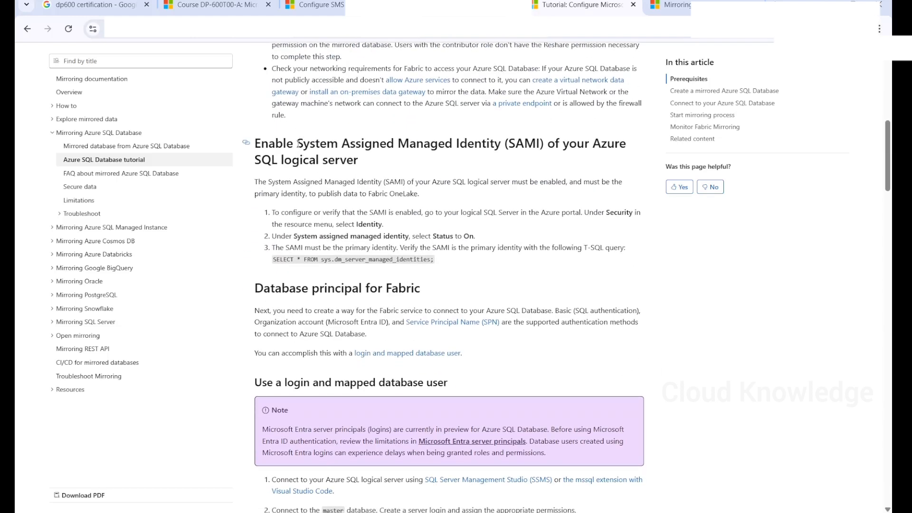
{"action": "left_click_drag", "start_coordinate": [297, 143], "coordinate": [503, 143]}
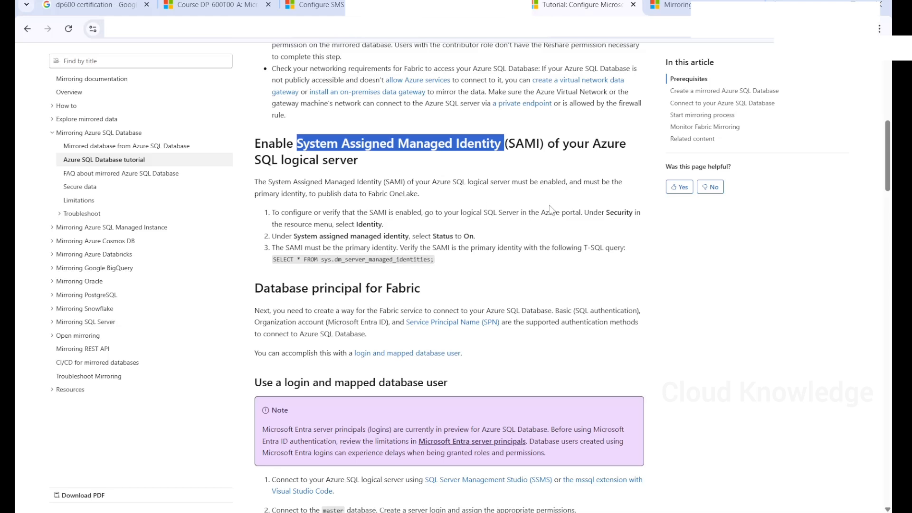
{"action": "left_click_drag", "start_coordinate": [406, 183], "coordinate": [312, 212]}
{"action": "left_click", "coordinate": [324, 192]}
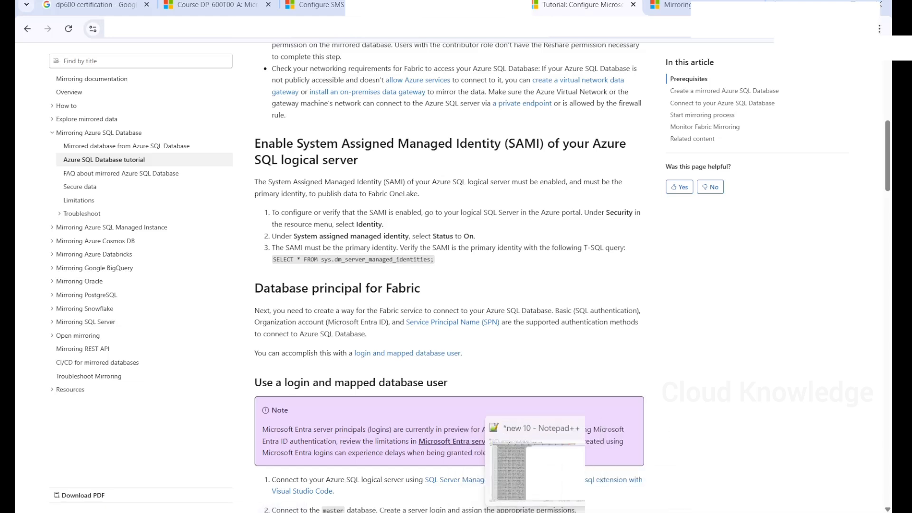
{"action": "left_click", "coordinate": [520, 480]}
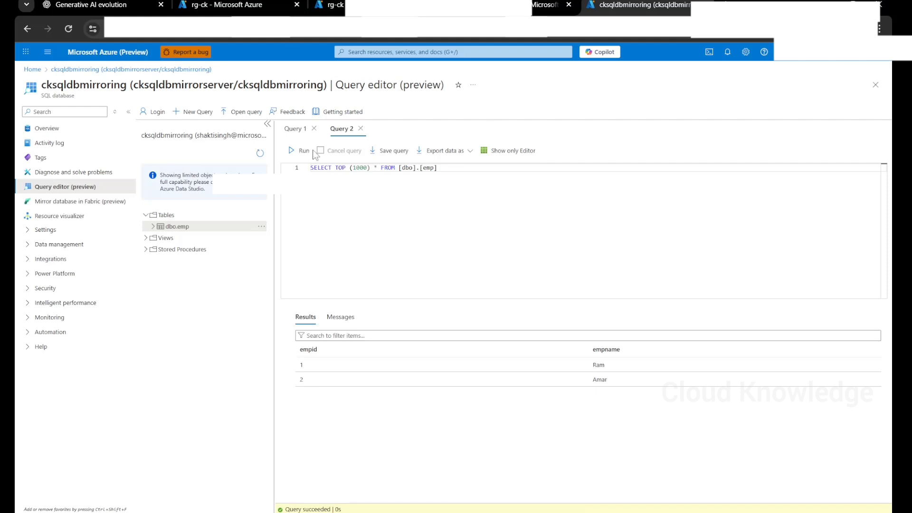
- Verify cksqldbmirrorserver's Security > Identity page shows the system assigned identity Status On
{"action": "double_click", "coordinate": [176, 86]}
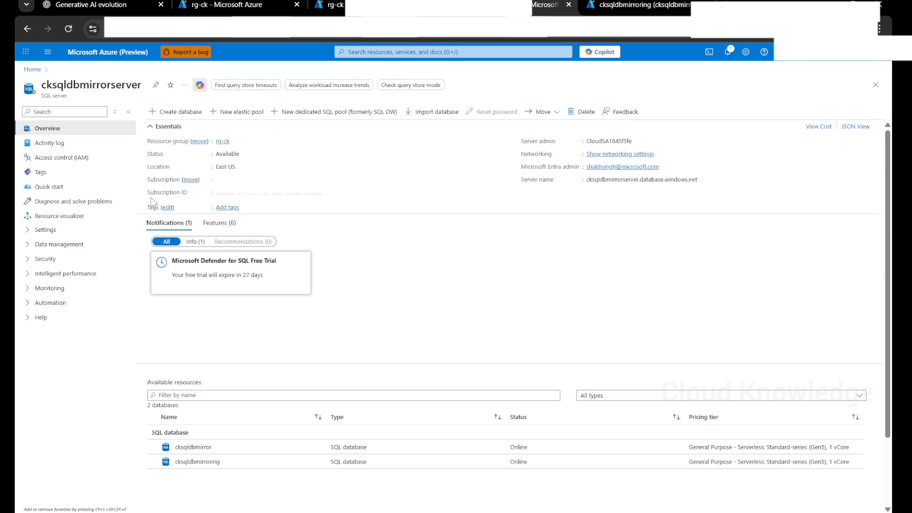
{"action": "left_click", "coordinate": [46, 261]}
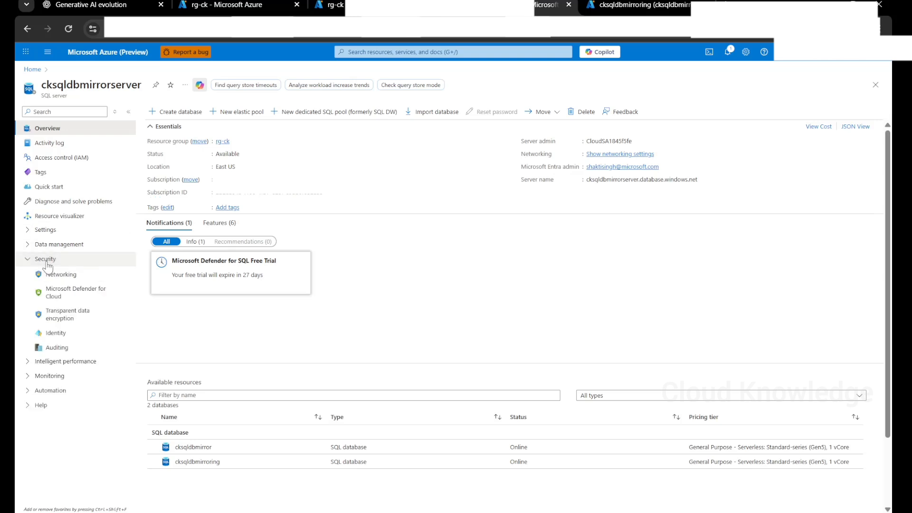
{"action": "left_click", "coordinate": [55, 333]}
{"action": "key", "text": "alt+Tab"}
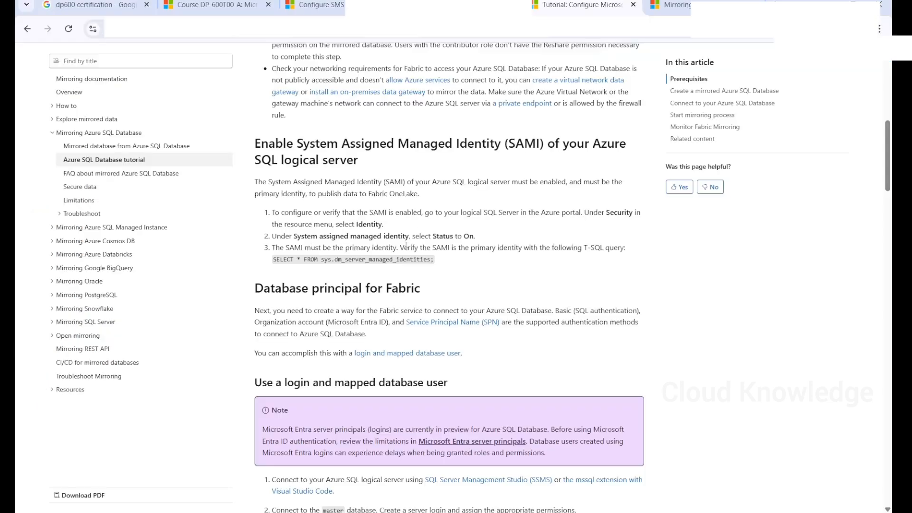
{"action": "key", "text": "alt+Tab"}
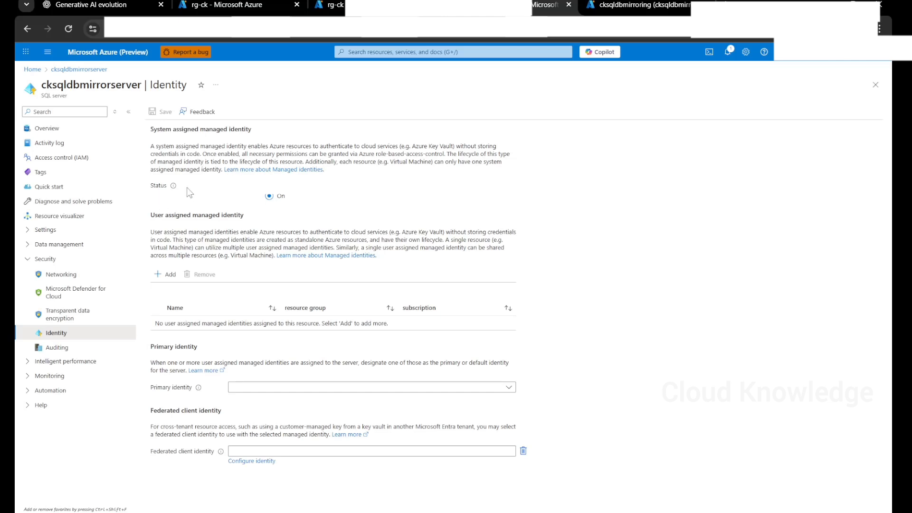
{"action": "mouse_move", "coordinate": [175, 189]}
{"action": "key", "text": "alt+Tab"}
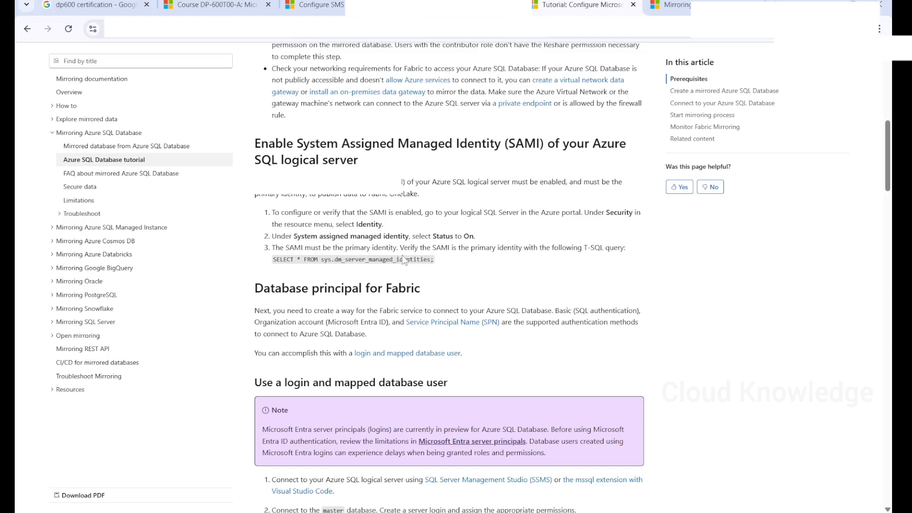
- Copy the query SELECT * FROM sys.dm_server_managed_identities; and switch to SSMS
{"action": "left_click_drag", "start_coordinate": [400, 247], "coordinate": [558, 247]}
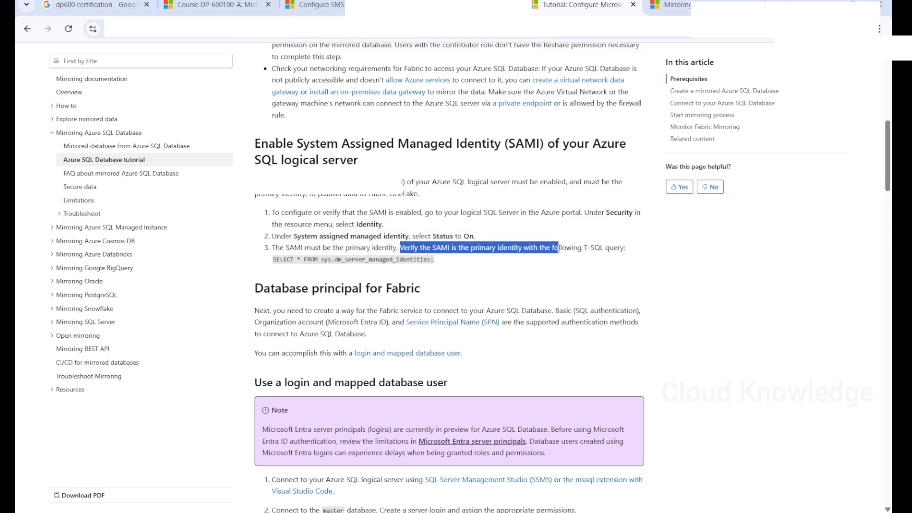
{"action": "left_click_drag", "start_coordinate": [452, 260], "coordinate": [272, 264]}
{"action": "key", "text": "ctrl+c"}
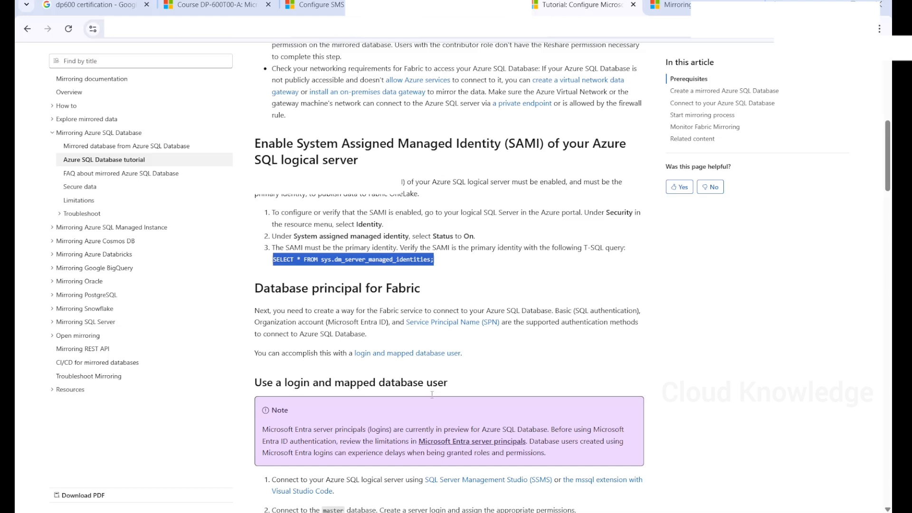
{"action": "mouse_move", "coordinate": [618, 512]}
{"action": "left_click", "coordinate": [617, 497]}
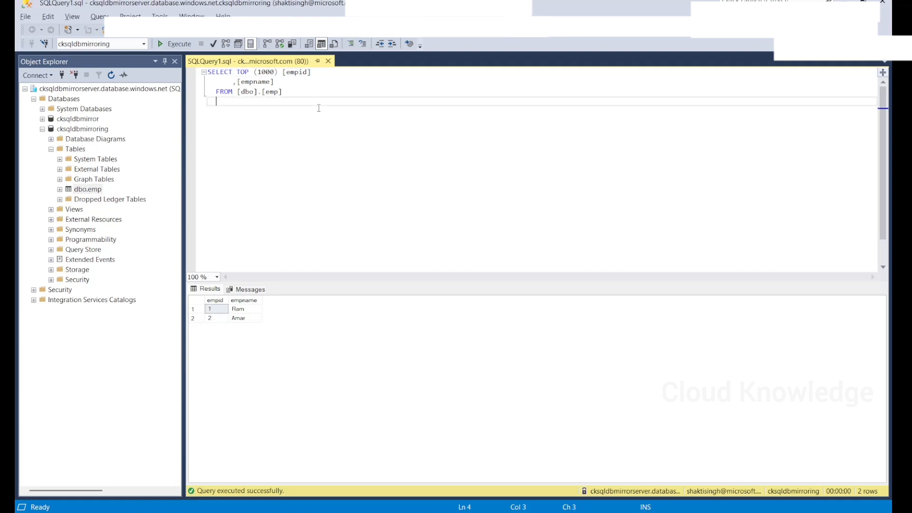
- Run the pasted sys.dm_server_managed_identities query, returning one System-assigned identity with is_primary 1
{"action": "key", "text": "ctrl+a"}
{"action": "key", "text": "ctrl+v"}
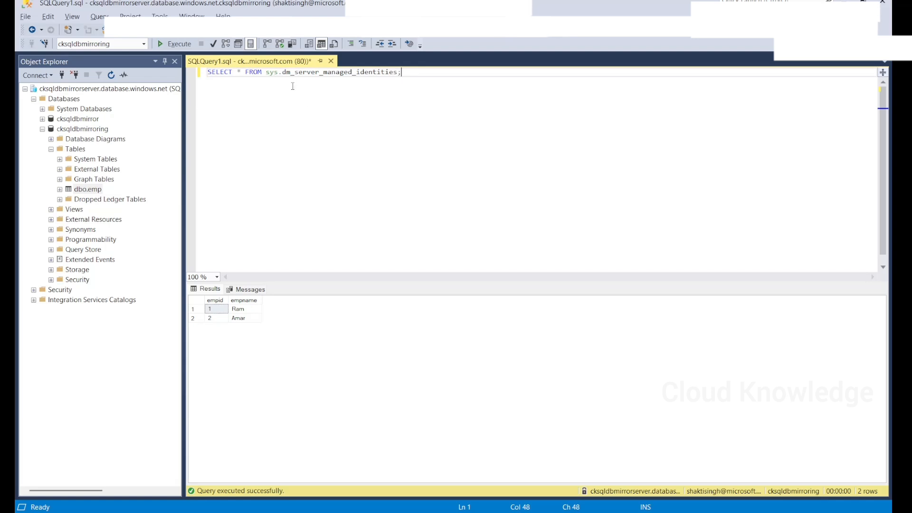
{"action": "left_click", "coordinate": [175, 41]}
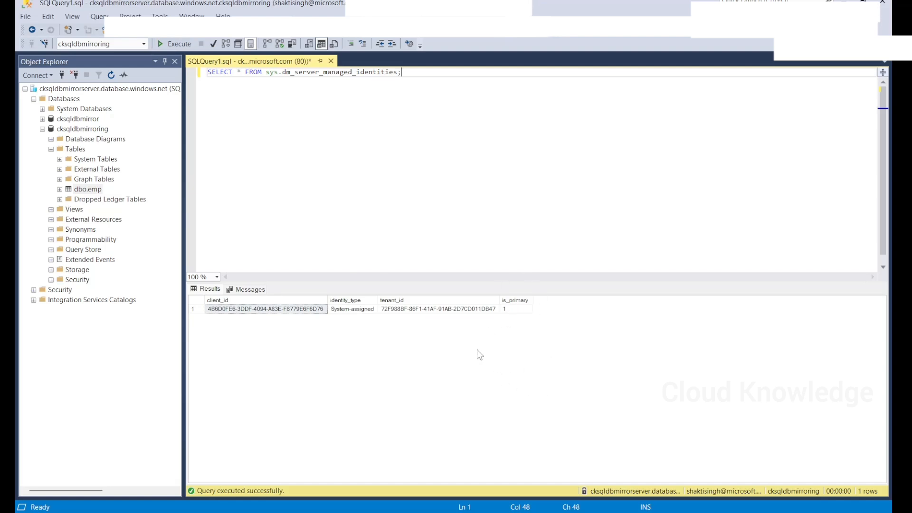
{"action": "key", "text": "alt+Tab"}
{"action": "scroll", "coordinate": [341, 268], "scroll_direction": "down", "scroll_amount": 1}
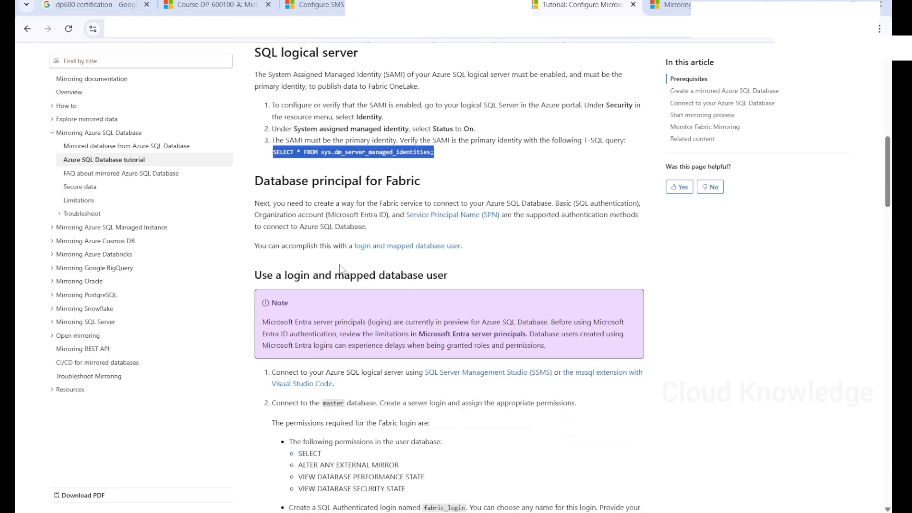
- Read the tutorial's Microsoft Entra login paragraph, briefly checking the SSMS query window
{"action": "scroll", "coordinate": [339, 267], "scroll_direction": "down", "scroll_amount": 1}
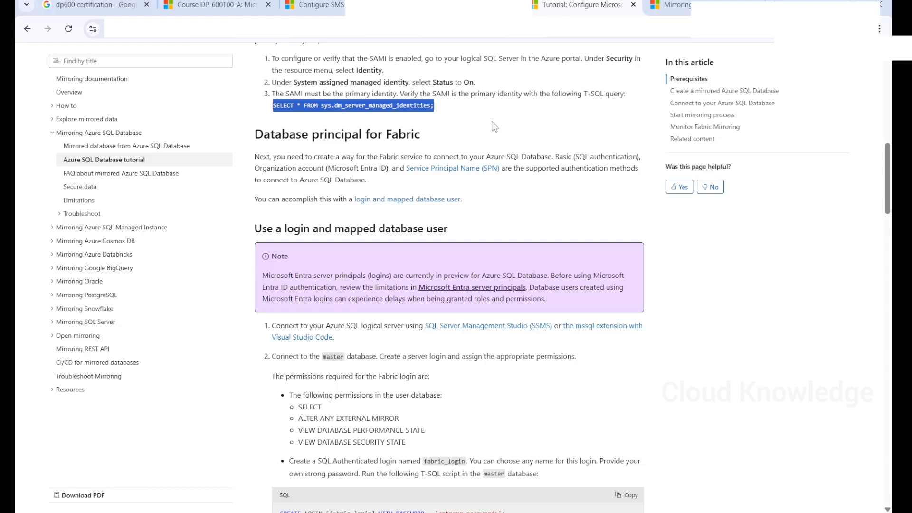
{"action": "double_click", "coordinate": [340, 167]}
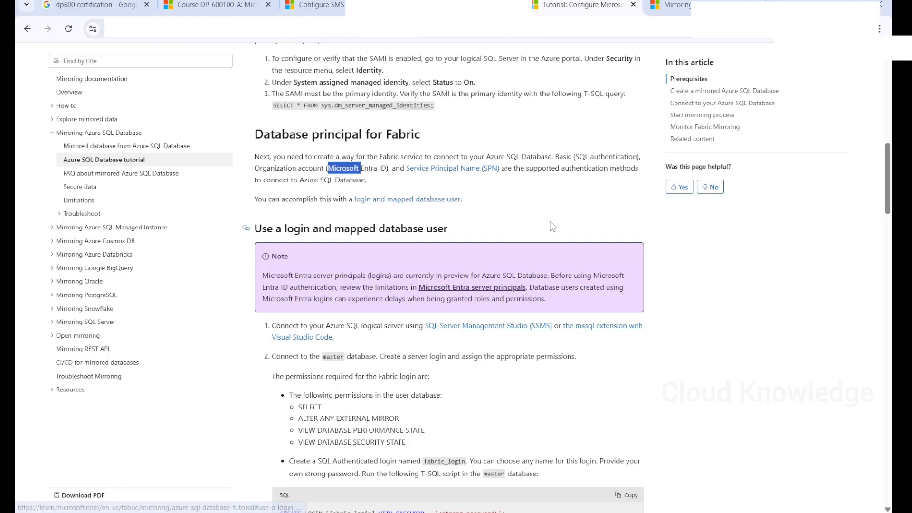
{"action": "scroll", "coordinate": [553, 226], "scroll_direction": "down", "scroll_amount": 3}
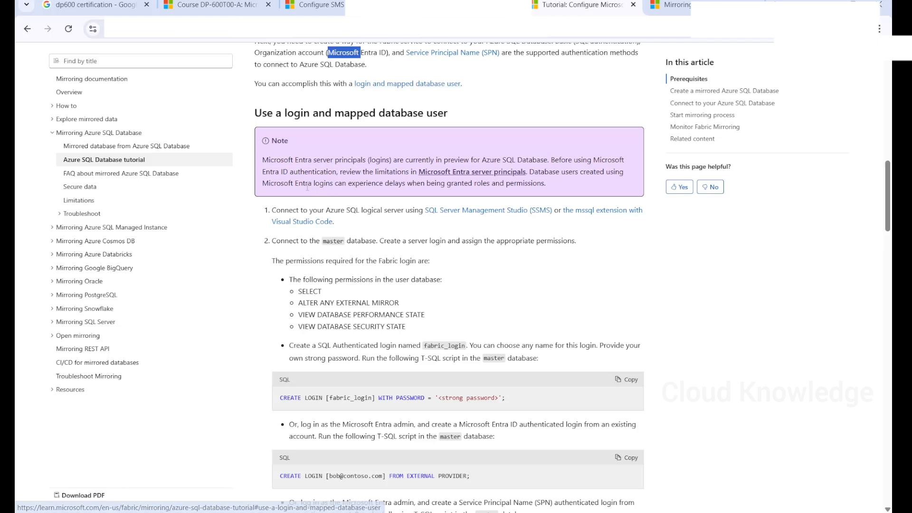
{"action": "scroll", "coordinate": [326, 244], "scroll_direction": "down", "scroll_amount": 2}
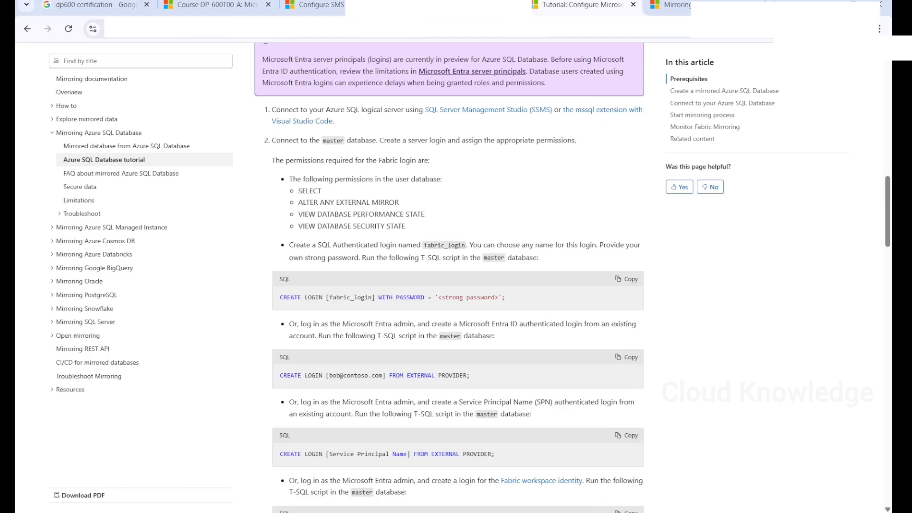
{"action": "left_click", "coordinate": [619, 512]}
{"action": "key", "text": "alt+Tab"}
- Review the required permissions list and copy the Entra ID CREATE LOGIN ... FROM EXTERNAL PROVIDER script
{"action": "left_click_drag", "start_coordinate": [294, 180], "coordinate": [417, 225]}
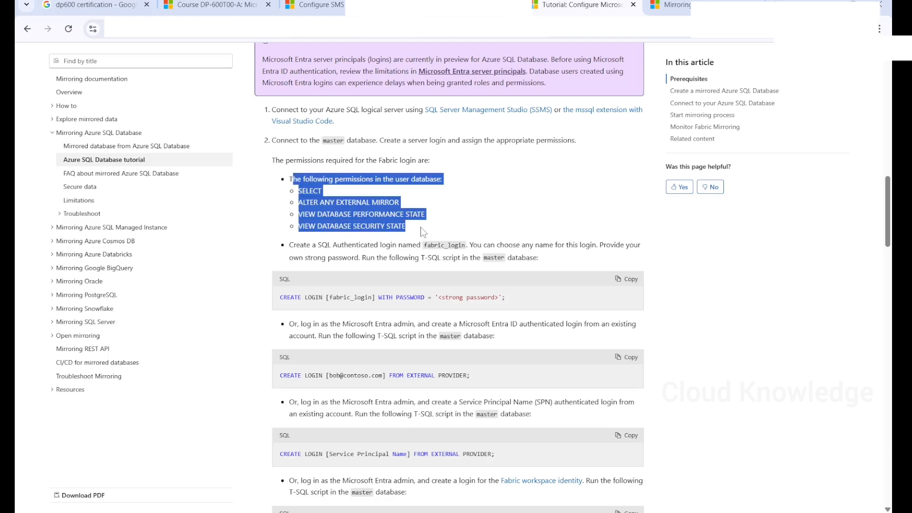
{"action": "left_click", "coordinate": [506, 202]}
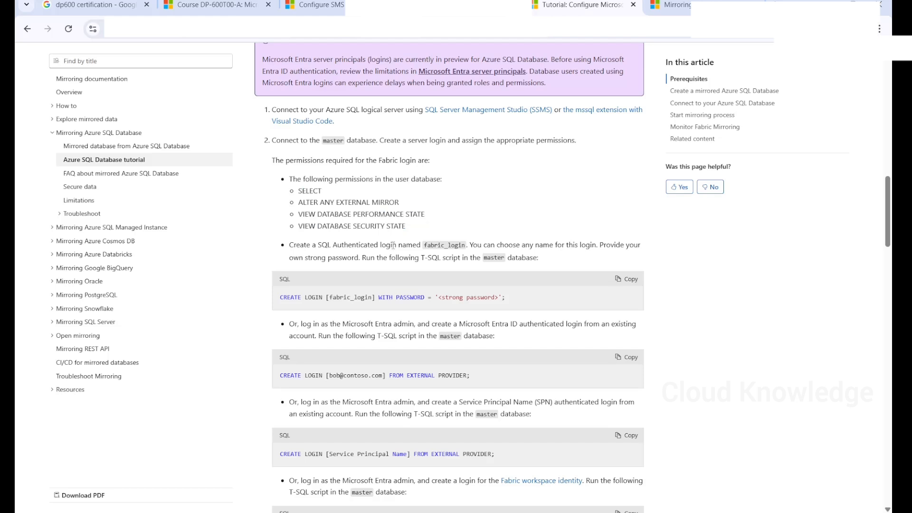
{"action": "scroll", "coordinate": [391, 248], "scroll_direction": "down", "scroll_amount": 2}
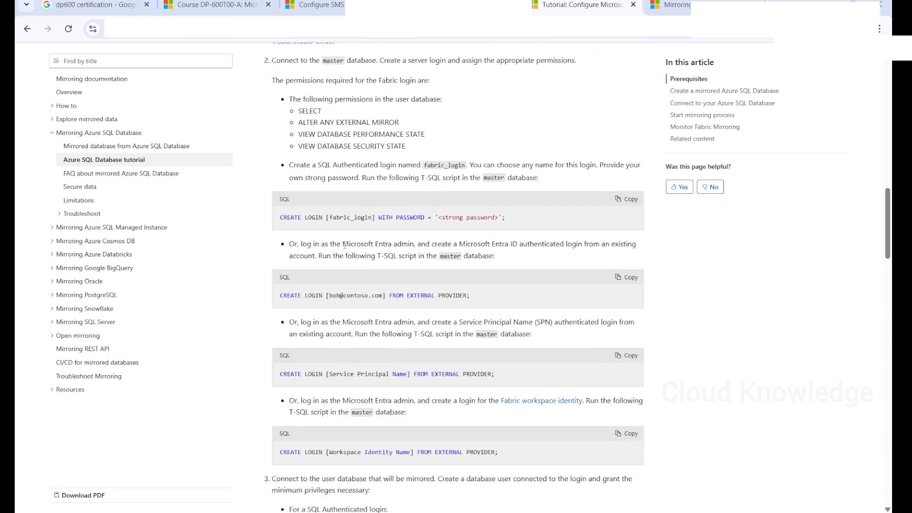
{"action": "left_click_drag", "start_coordinate": [285, 242], "coordinate": [493, 255]}
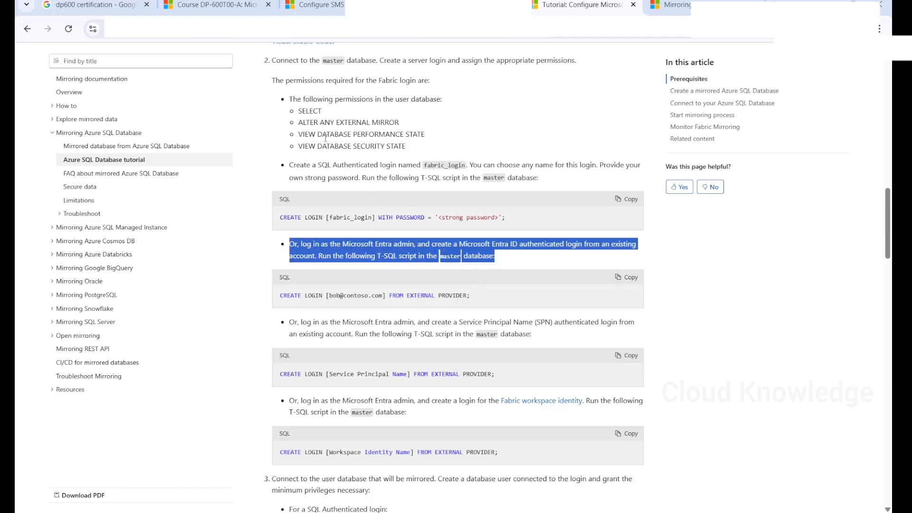
{"action": "left_click_drag", "start_coordinate": [322, 165], "coordinate": [410, 176]}
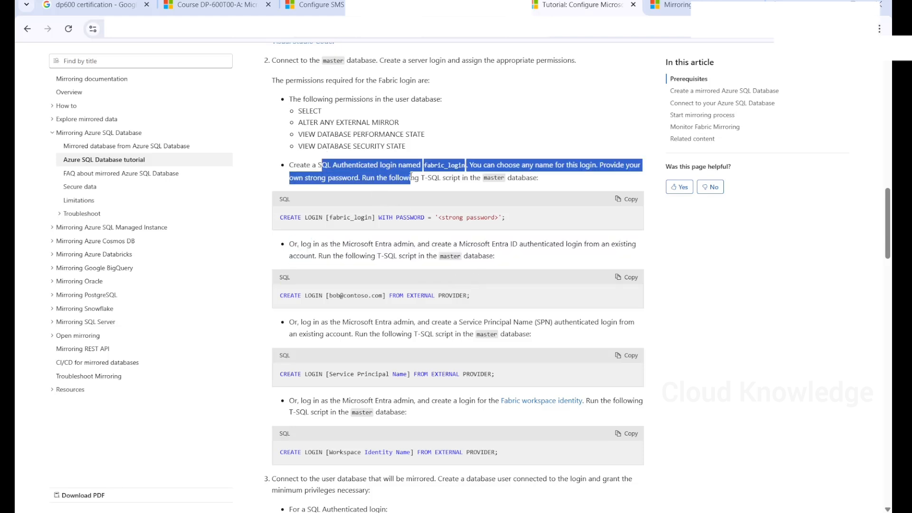
{"action": "left_click", "coordinate": [373, 197]}
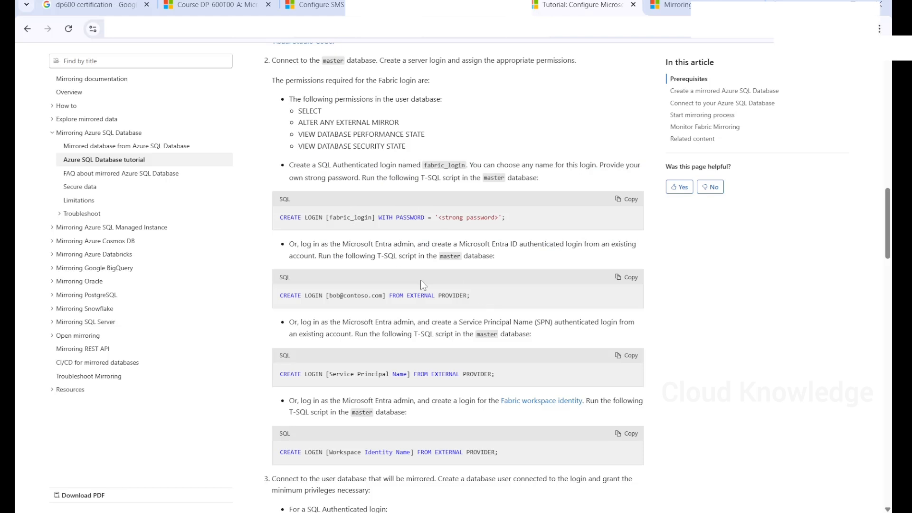
{"action": "left_click", "coordinate": [627, 278]}
- Replace the SSMS query with the Entra ID CREATE LOGIN script and check available databases
{"action": "key", "text": "alt+Tab"}
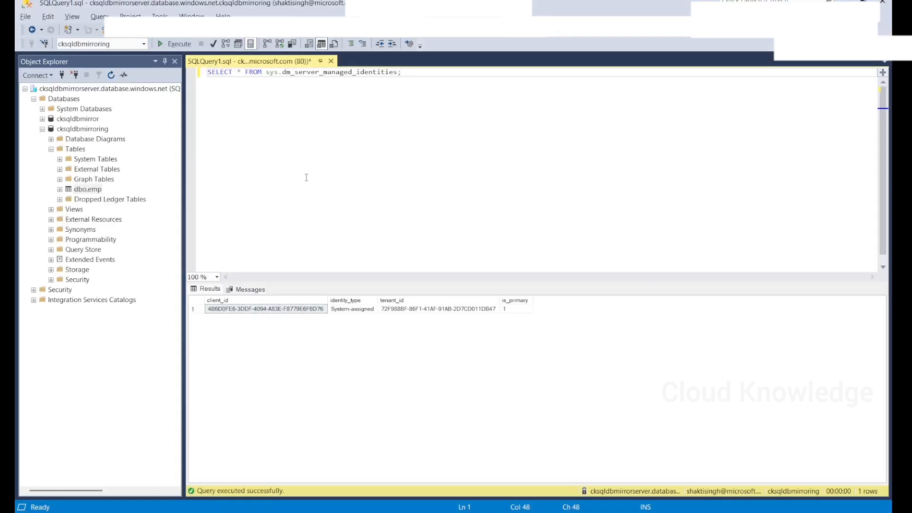
{"action": "key", "text": "ctrl+a"}
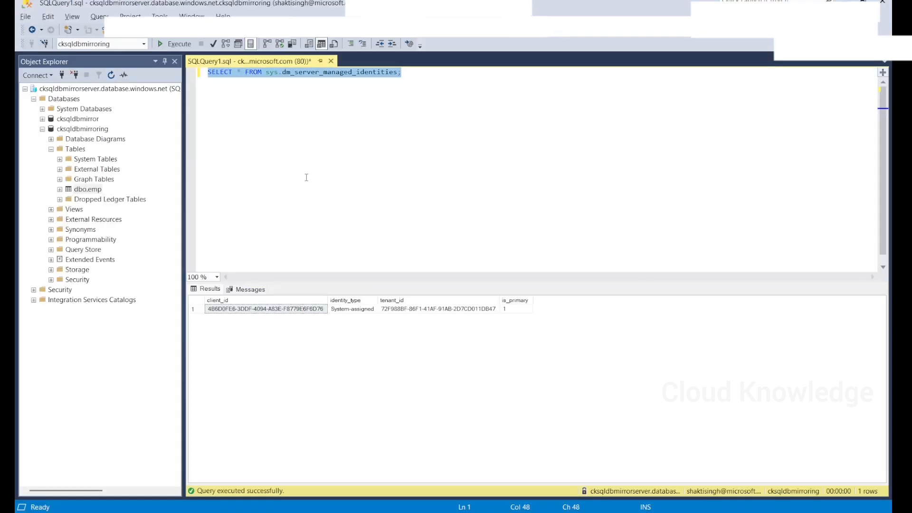
{"action": "key", "text": "ctrl+v"}
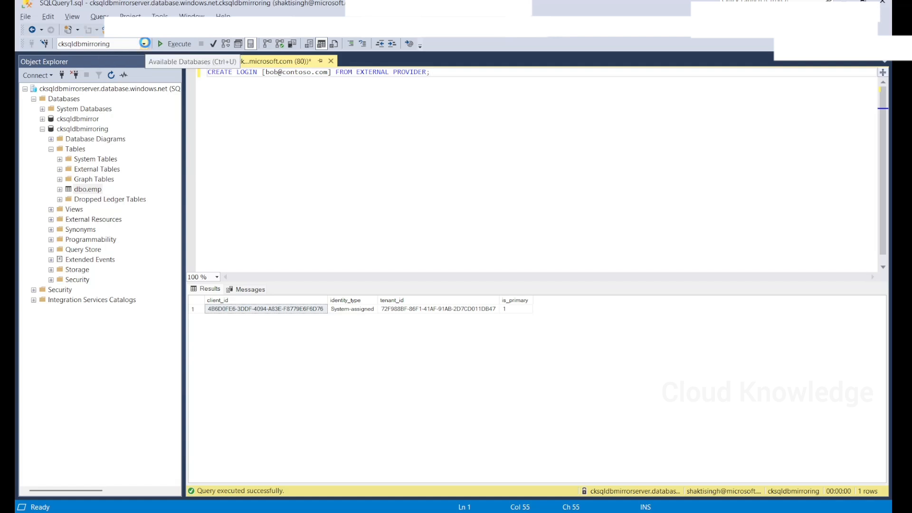
{"action": "left_click", "coordinate": [144, 43]}
{"action": "key", "text": "alt+Tab"}
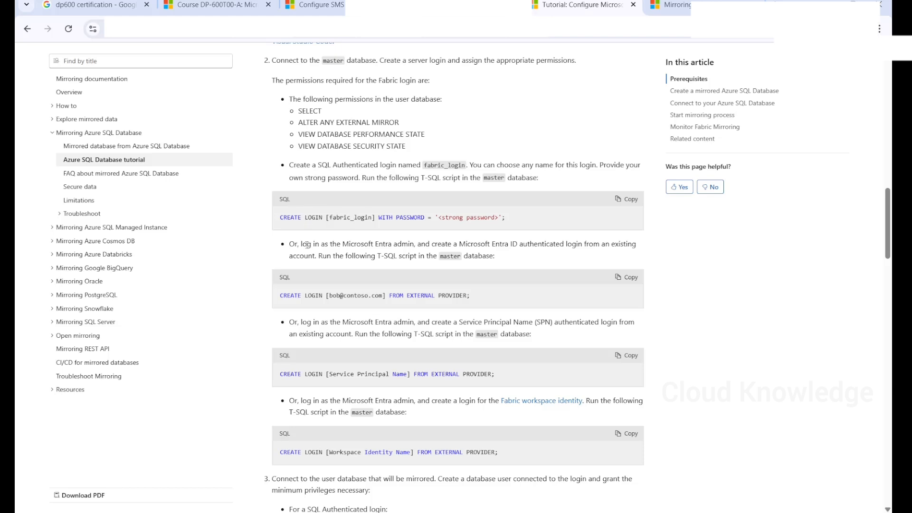
{"action": "scroll", "coordinate": [332, 129], "scroll_direction": "up", "scroll_amount": 1}
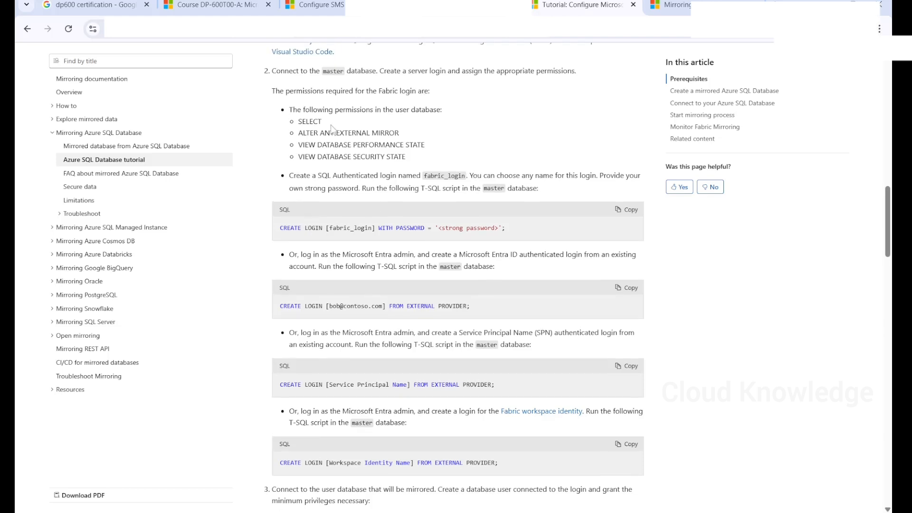
- Note the login must be created in master and copy the Entra ID login script again
{"action": "left_click_drag", "start_coordinate": [273, 71], "coordinate": [380, 71]}
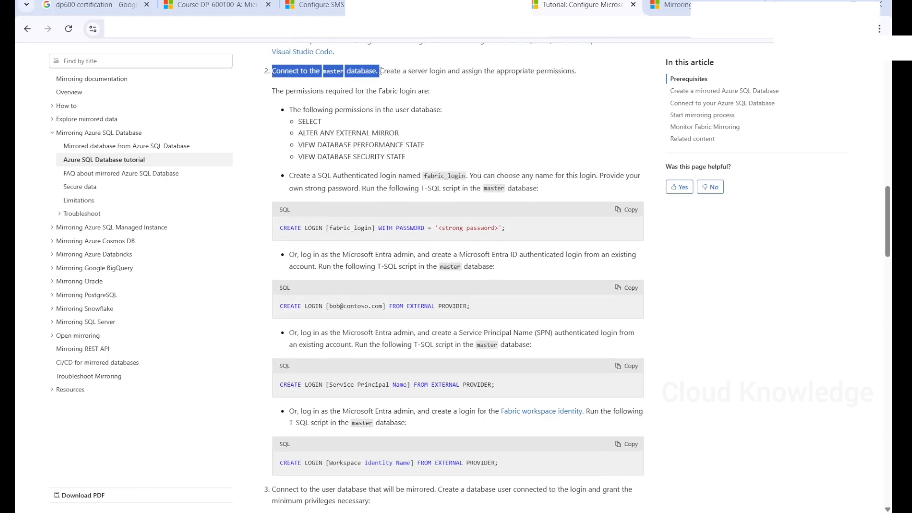
{"action": "left_click", "coordinate": [631, 295]}
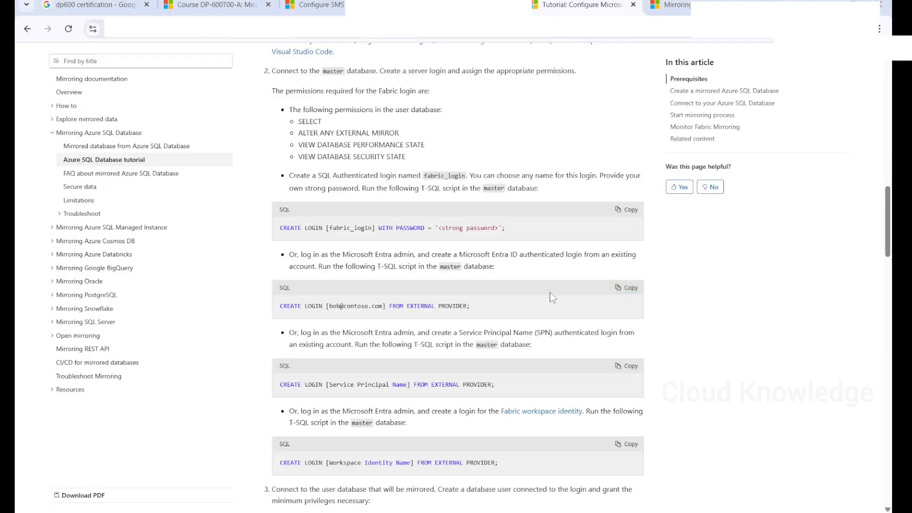
{"action": "scroll", "coordinate": [549, 292], "scroll_direction": "down", "scroll_amount": 1}
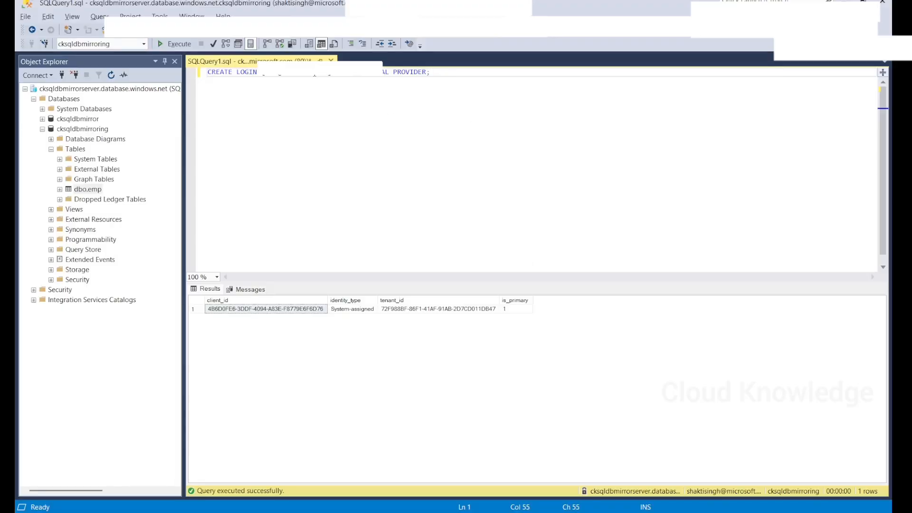
- Replace the sample login name with the signed-in account's e-mail and execute CREATE LOGIN, getting Msg 5001
{"action": "left_click_drag", "start_coordinate": [314, 73], "coordinate": [265, 72]}
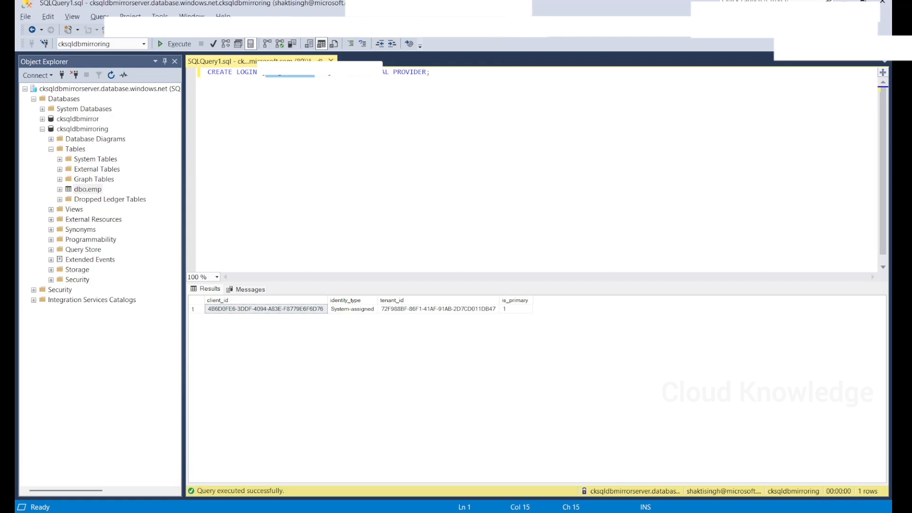
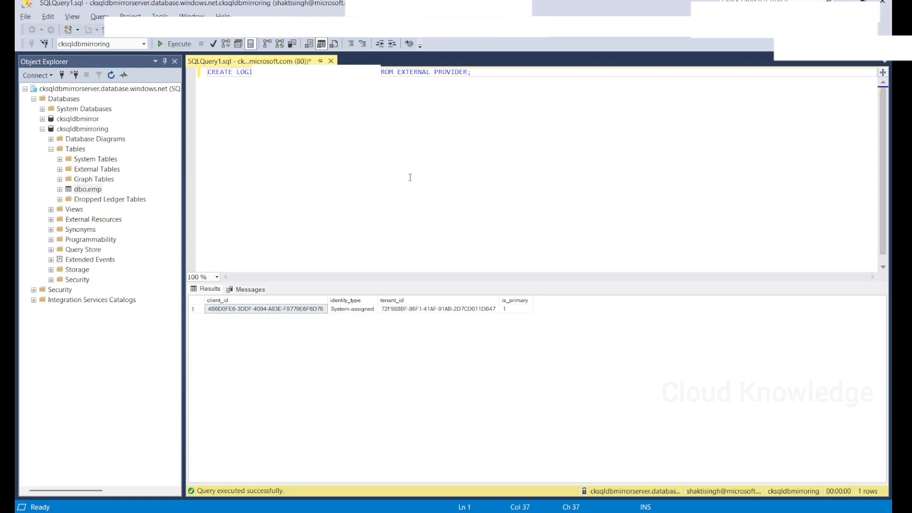
{"action": "left_click", "coordinate": [175, 44]}
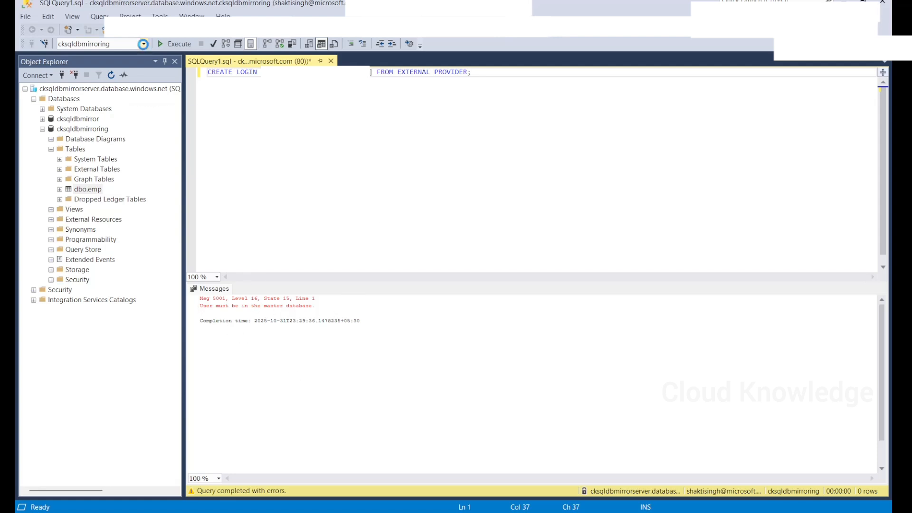
- Rerun CREATE LOGIN against master, which fails with Msg 15025 because the login already exists
{"action": "left_click", "coordinate": [143, 44]}
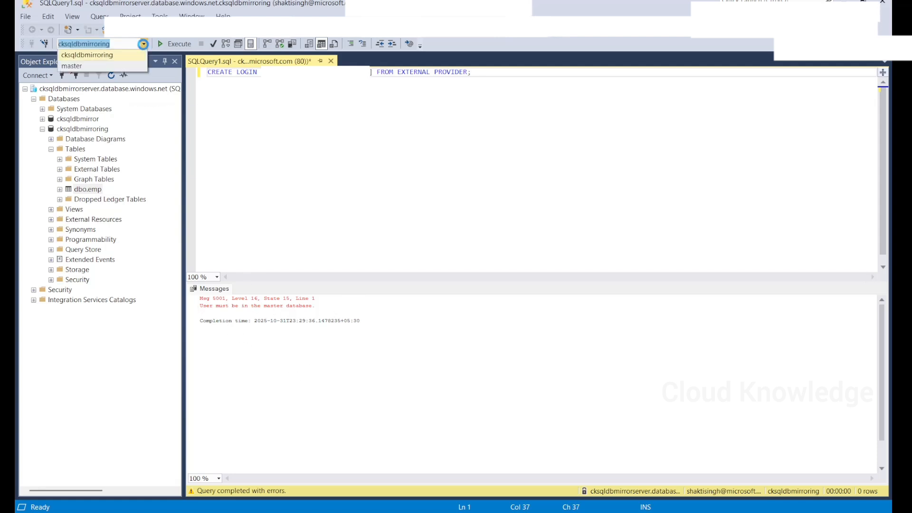
{"action": "left_click", "coordinate": [101, 68]}
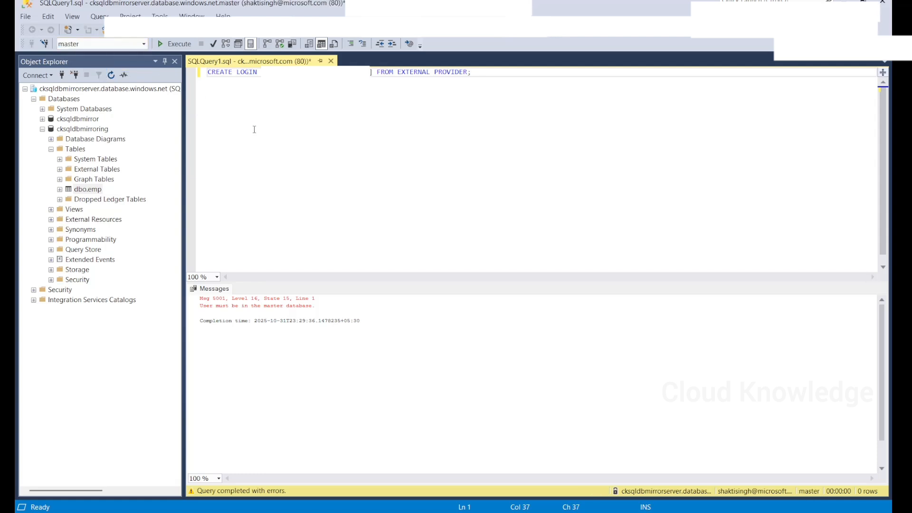
{"action": "left_click", "coordinate": [180, 45]}
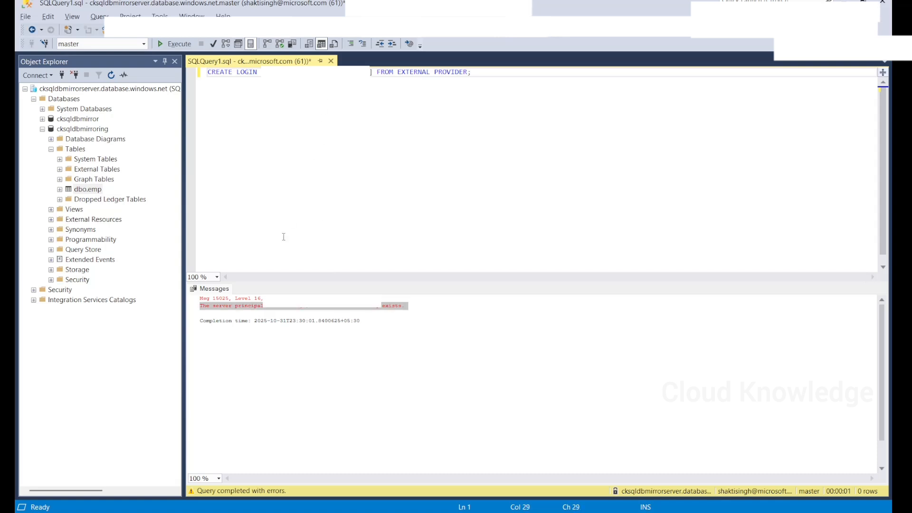
{"action": "key", "text": "alt+Tab"}
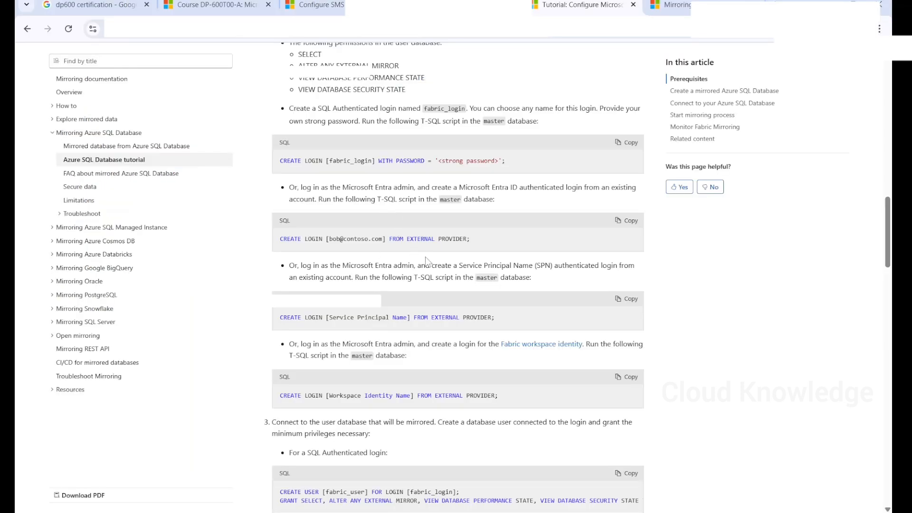
- Copy step 3's CREATE USER and GRANT script for a Microsoft Entra authenticated login
{"action": "scroll", "coordinate": [473, 323], "scroll_direction": "down", "scroll_amount": 1}
{"action": "scroll", "coordinate": [472, 326], "scroll_direction": "down", "scroll_amount": 2}
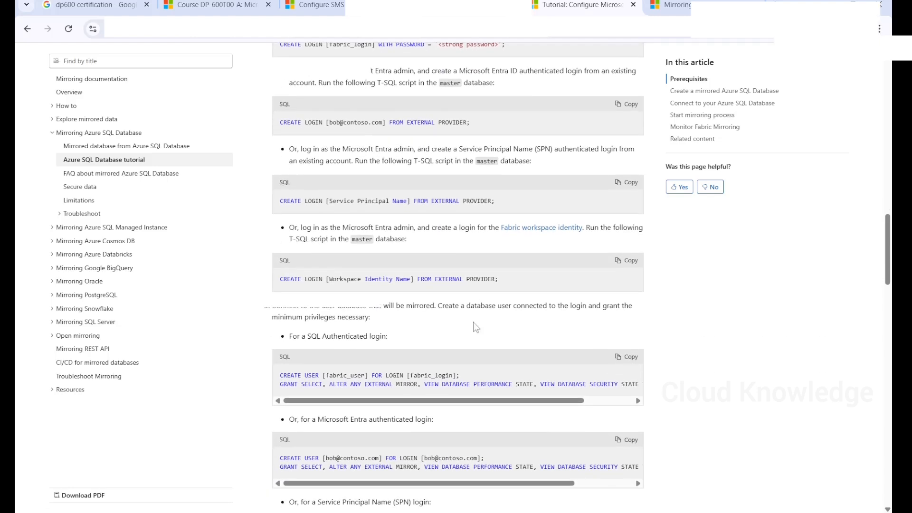
{"action": "scroll", "coordinate": [473, 322], "scroll_direction": "down", "scroll_amount": 4}
{"action": "left_click", "coordinate": [630, 236]}
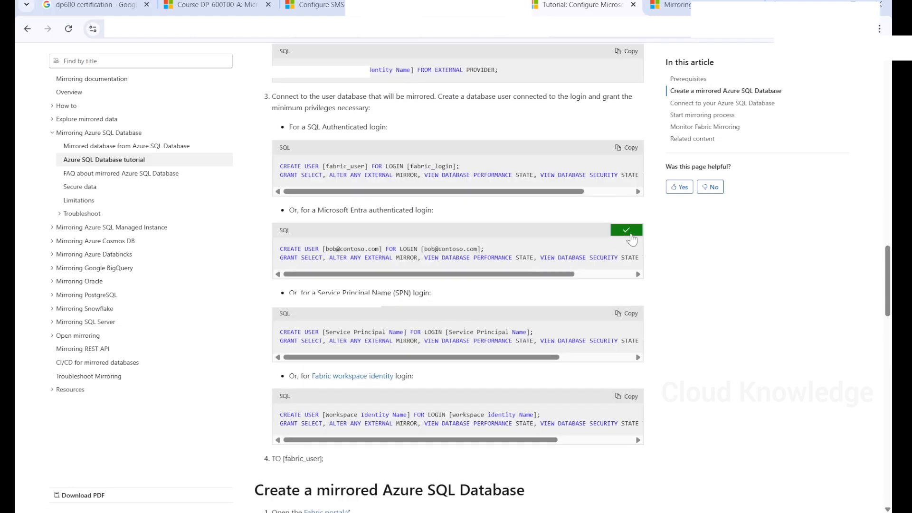
{"action": "left_click_drag", "start_coordinate": [313, 209], "coordinate": [472, 214]}
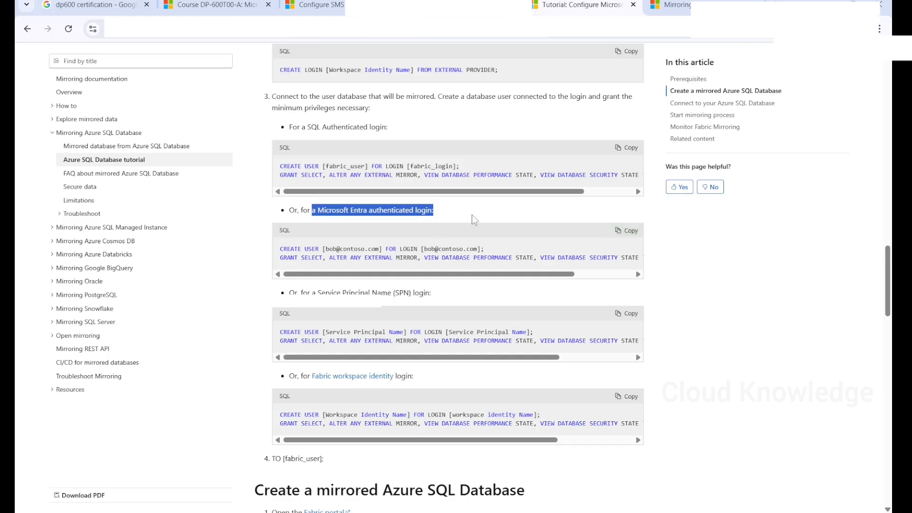
- Replace the CREATE LOGIN query in the editor with the copied CREATE USER and GRANT script
{"action": "key", "text": "alt+Tab"}
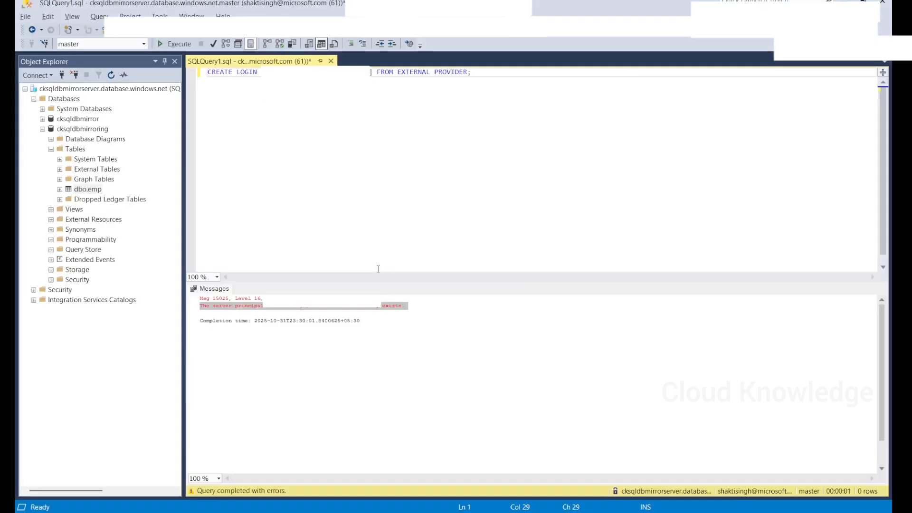
{"action": "left_click", "coordinate": [399, 181]}
{"action": "key", "text": "ctrl+a"}
{"action": "key", "text": "ctrl+v"}
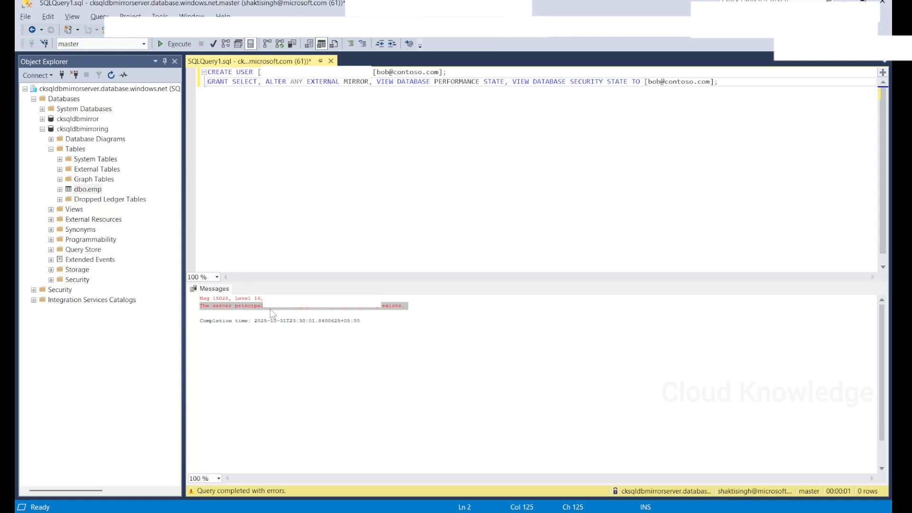
{"action": "left_click_drag", "start_coordinate": [270, 308], "coordinate": [329, 306]}
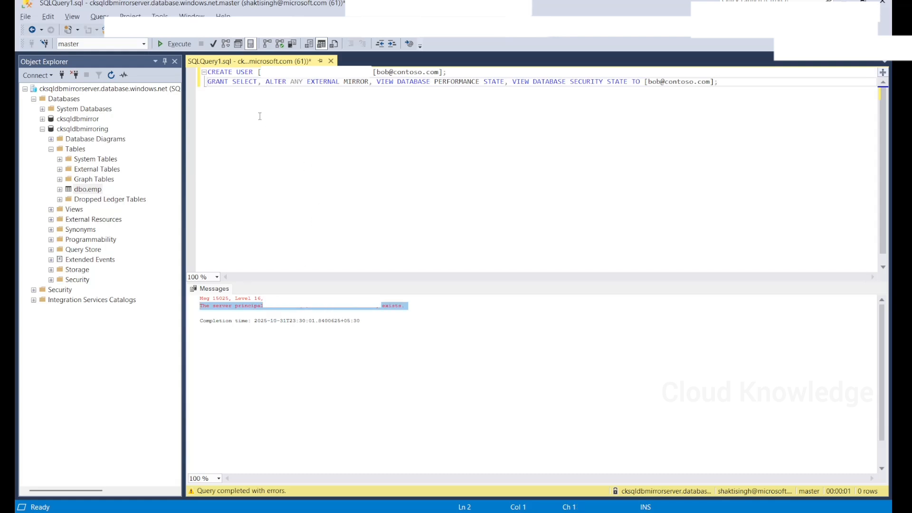
- Change the CREATE USER statement to use the account's actual login name
{"action": "left_click", "coordinate": [275, 72]}
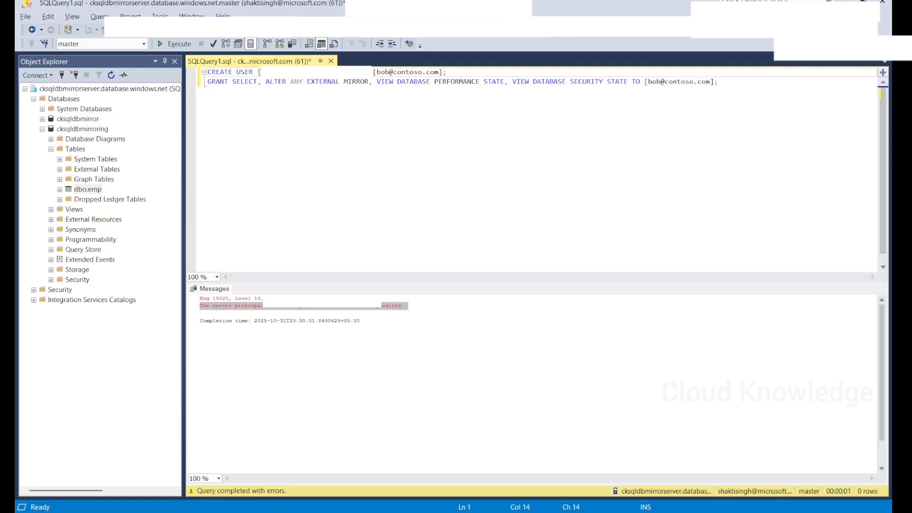
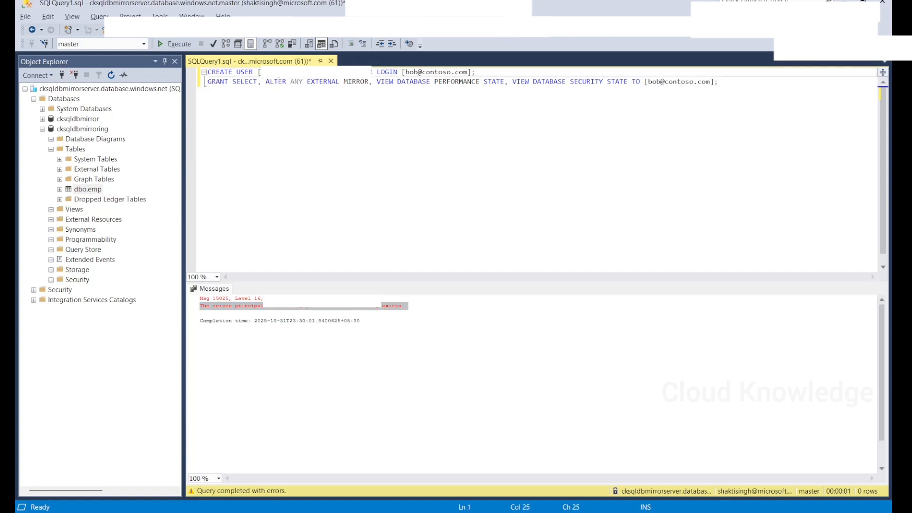
{"action": "key", "text": "Delete"}
{"action": "key", "text": "Delete"}
{"action": "key", "text": "Delete"}
{"action": "key", "text": "Delete"}
{"action": "key", "text": "Delete"}
{"action": "key", "text": "Delete"}
{"action": "key", "text": "Delete"}
{"action": "left_click_drag", "start_coordinate": [260, 72], "coordinate": [339, 69]}
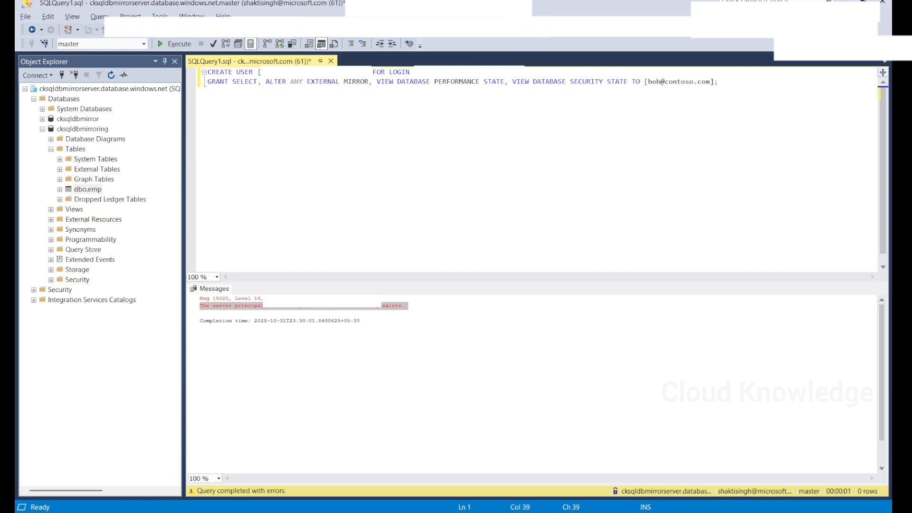
{"action": "left_click_drag", "start_coordinate": [417, 72], "coordinate": [471, 71]}
{"action": "key", "text": "ctrl+v"}
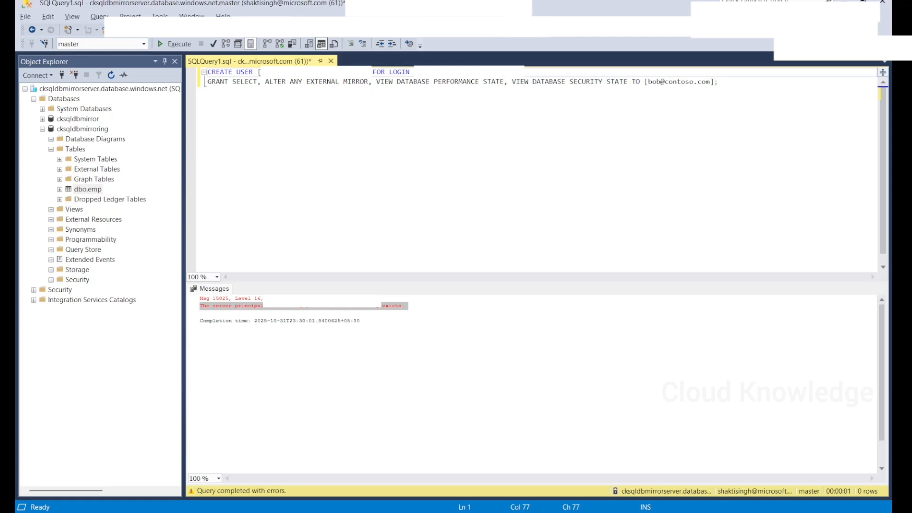
{"action": "type", "text": ";"}
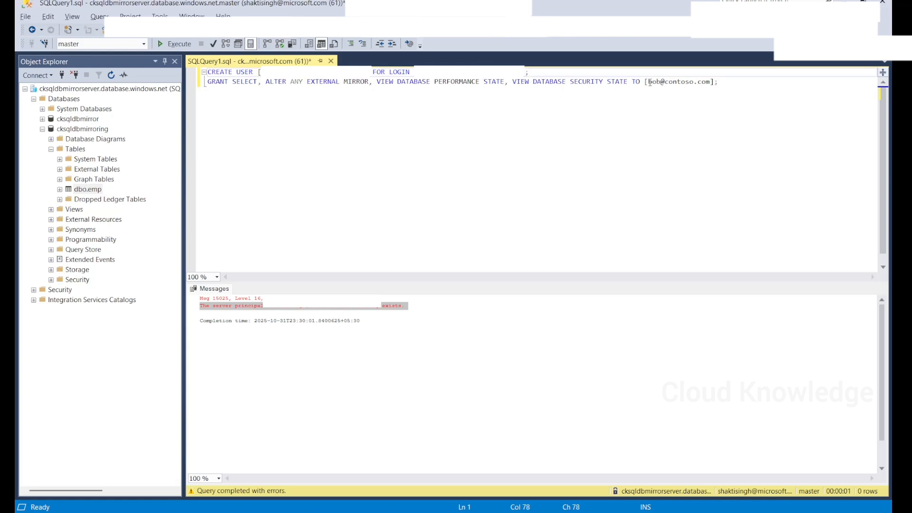
- Swap the GRANT line's placeholder user for the real login and rerun, getting Msg 15023
{"action": "left_click_drag", "start_coordinate": [649, 81], "coordinate": [698, 82]}
{"action": "key", "text": "ctrl+v"}
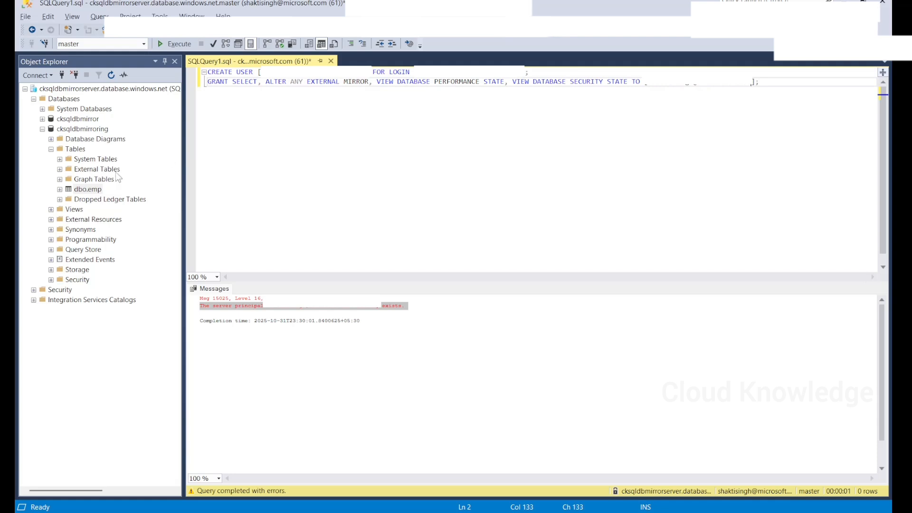
{"action": "left_click", "coordinate": [176, 44]}
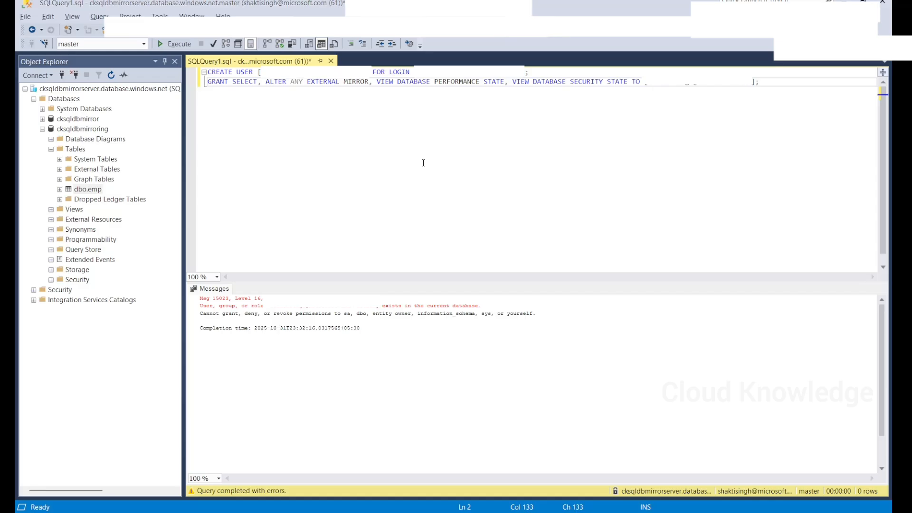
{"action": "key", "text": "alt+Tab"}
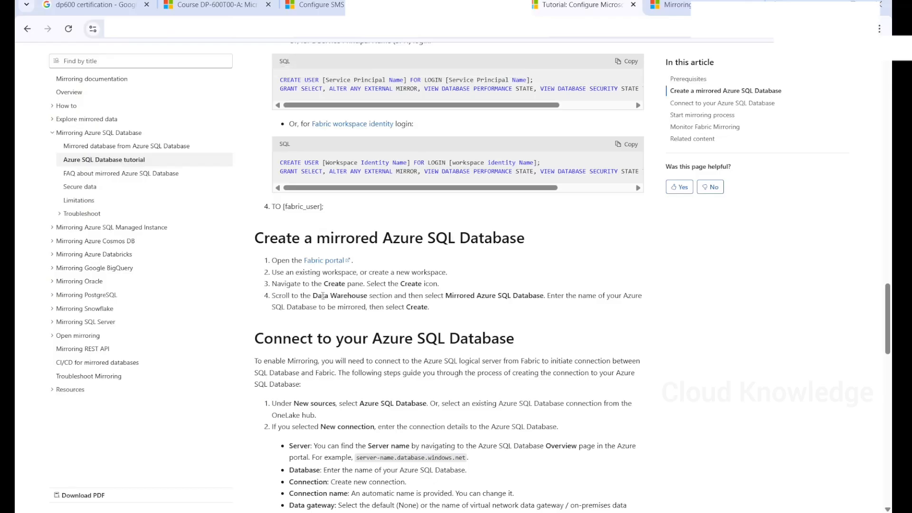
- Scroll to 'Create a mirrored Azure SQL Database' and highlight 'Create pane' and 'Mirrored Azure SQL Database'
{"action": "scroll", "coordinate": [322, 296], "scroll_direction": "down", "scroll_amount": 1}
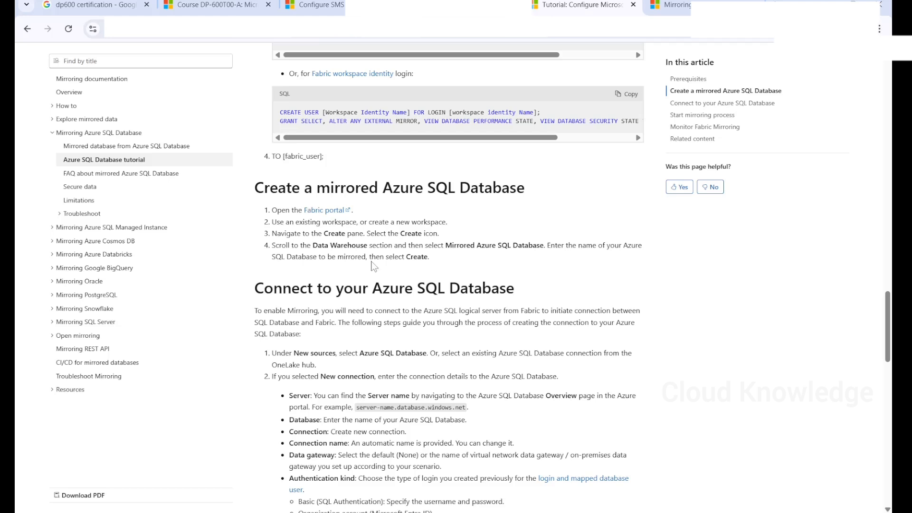
{"action": "left_click_drag", "start_coordinate": [324, 233], "coordinate": [364, 233]}
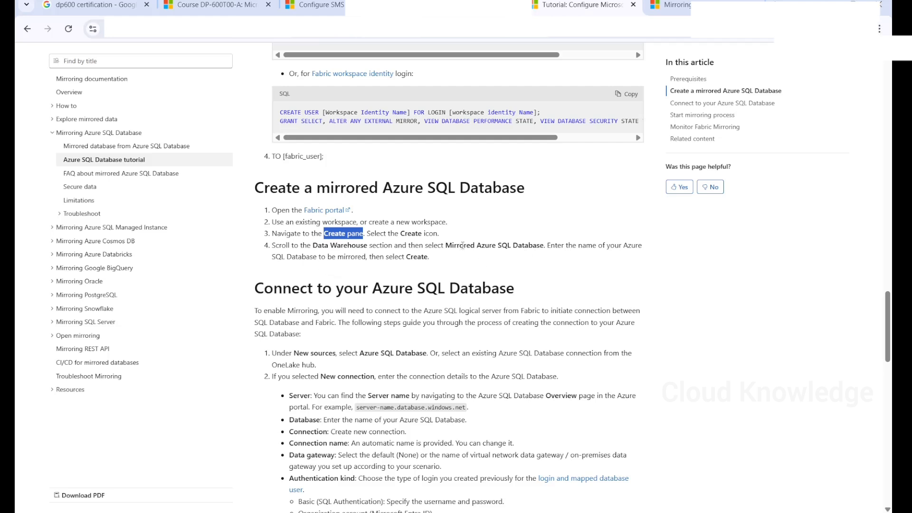
{"action": "left_click_drag", "start_coordinate": [446, 242], "coordinate": [541, 254]}
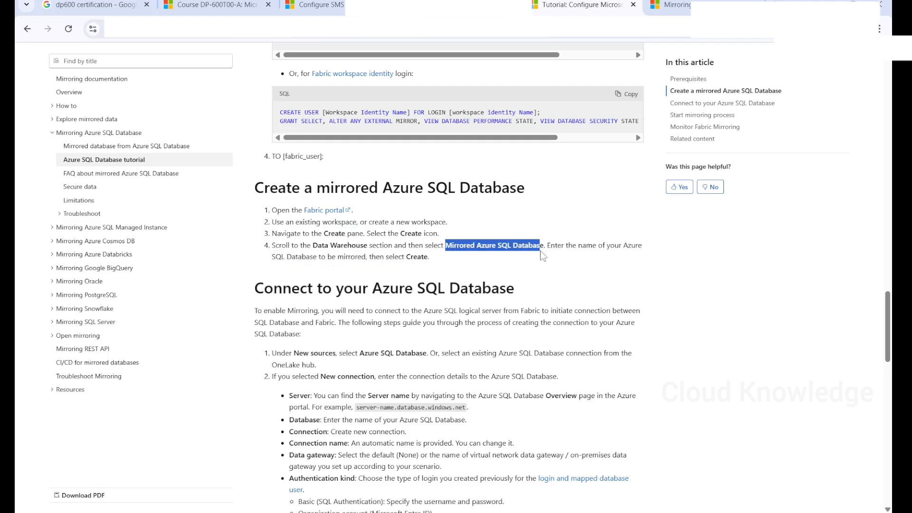
- In ckfabricworkspace, create a new item of type Mirrored Azure SQL Database
{"action": "mouse_move", "coordinate": [466, 511]}
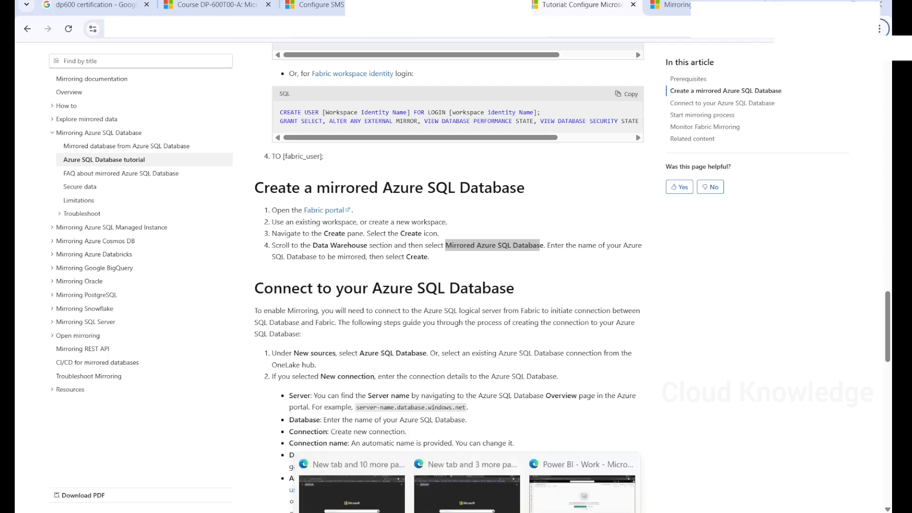
{"action": "left_click", "coordinate": [579, 469]}
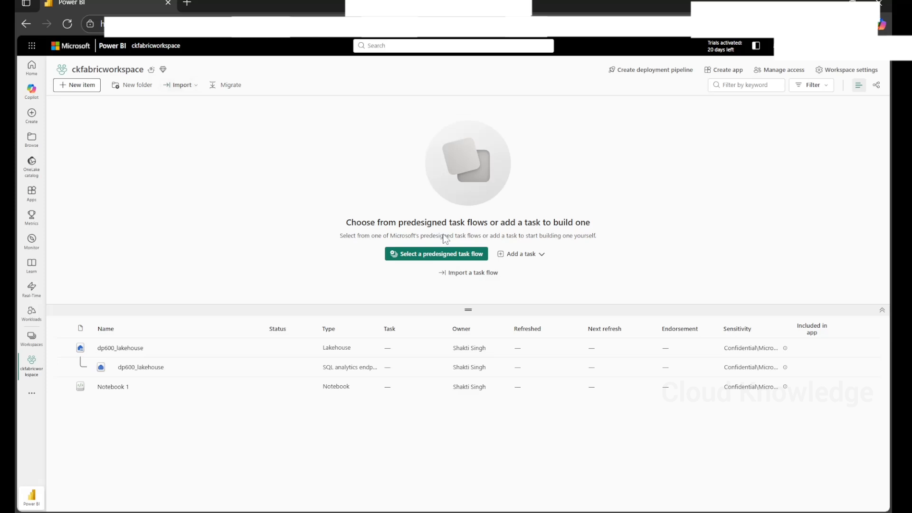
{"action": "left_click", "coordinate": [78, 85]}
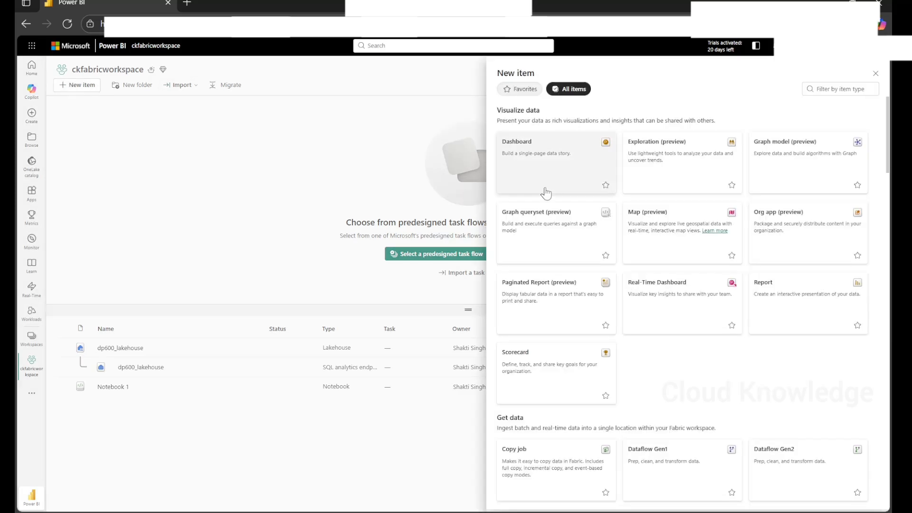
{"action": "scroll", "coordinate": [637, 229], "scroll_direction": "down", "scroll_amount": 2}
{"action": "scroll", "coordinate": [638, 230], "scroll_direction": "down", "scroll_amount": 7}
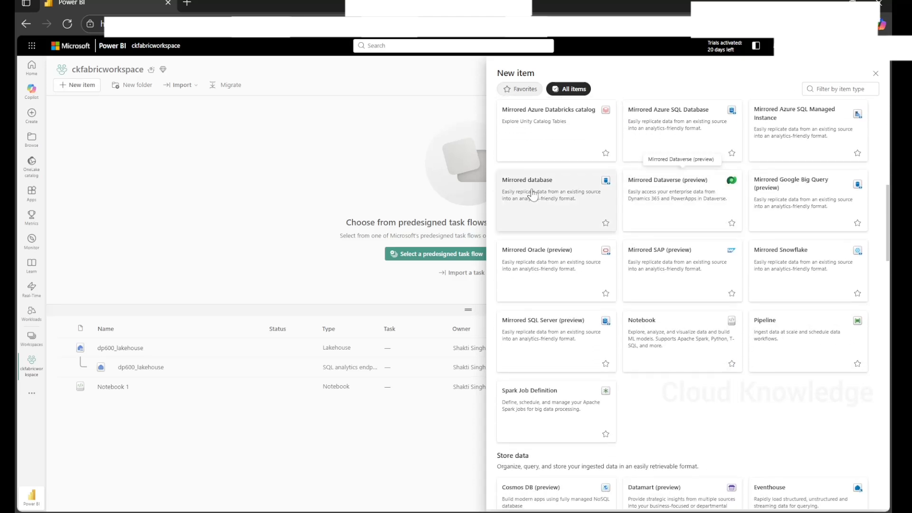
{"action": "scroll", "coordinate": [619, 152], "scroll_direction": "up", "scroll_amount": 2}
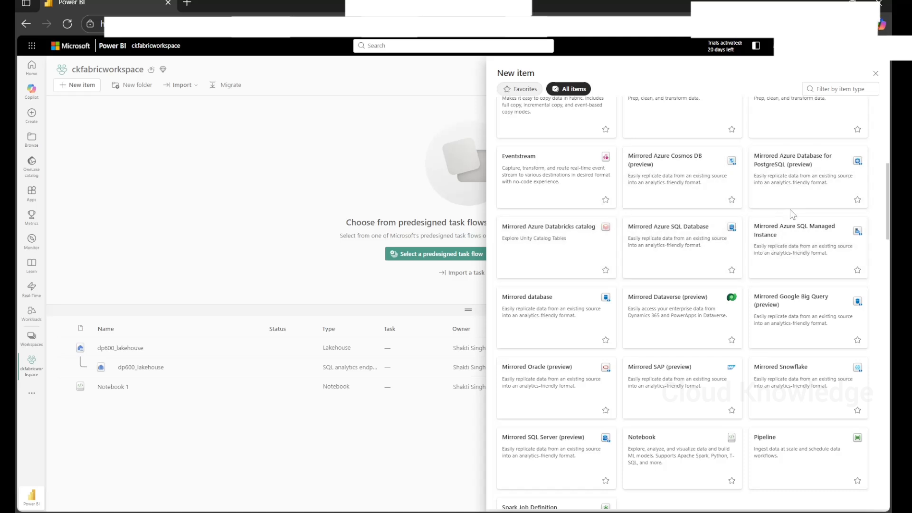
{"action": "scroll", "coordinate": [779, 340], "scroll_direction": "down", "scroll_amount": 1}
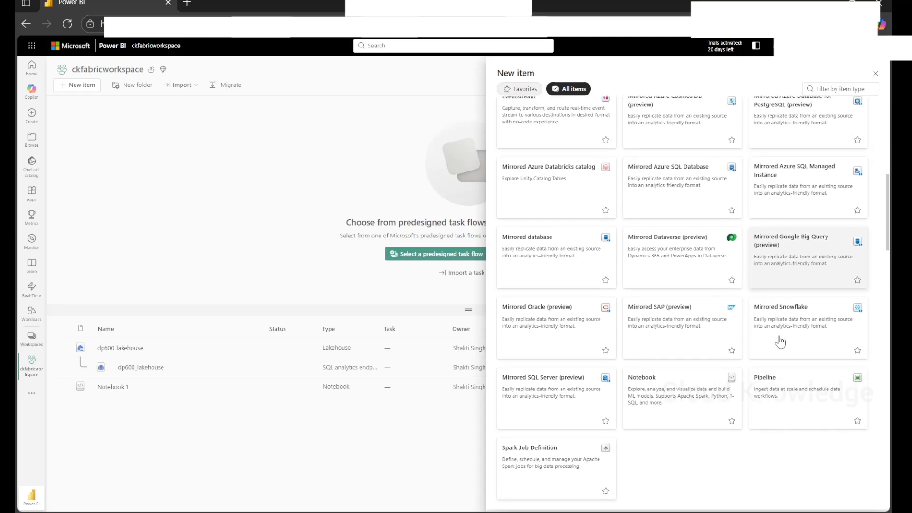
{"action": "scroll", "coordinate": [780, 341], "scroll_direction": "up", "scroll_amount": 1}
{"action": "scroll", "coordinate": [779, 341], "scroll_direction": "up", "scroll_amount": 1}
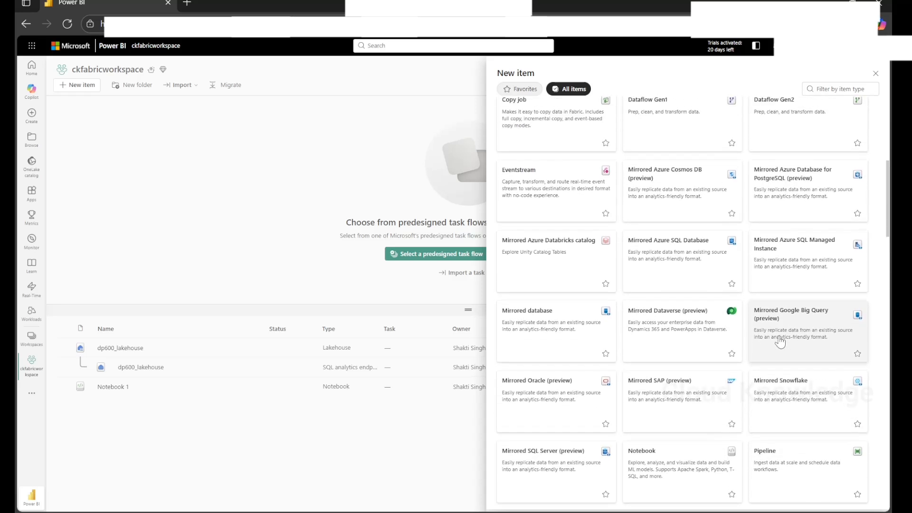
{"action": "left_click", "coordinate": [677, 264]}
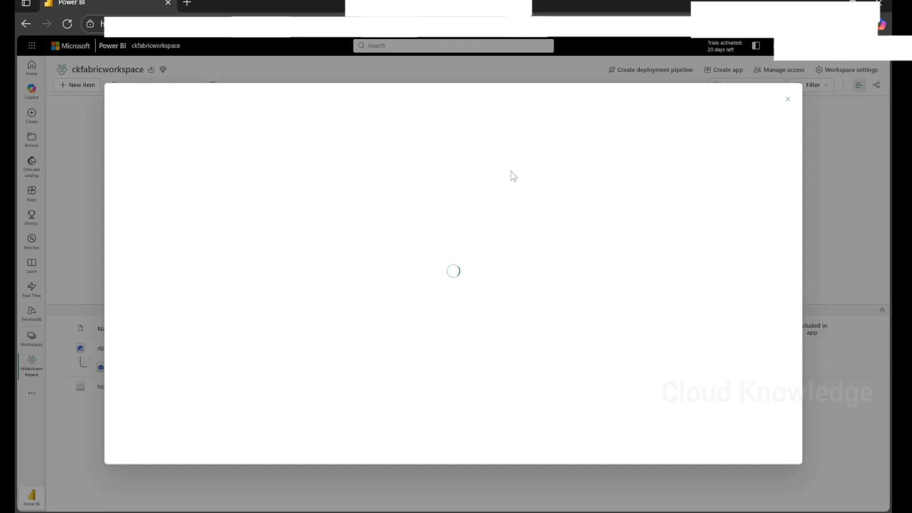
- Read the 'Connect to your Azure SQL Database' details, noting the server name comes from Overview
{"action": "key", "text": "alt+Tab"}
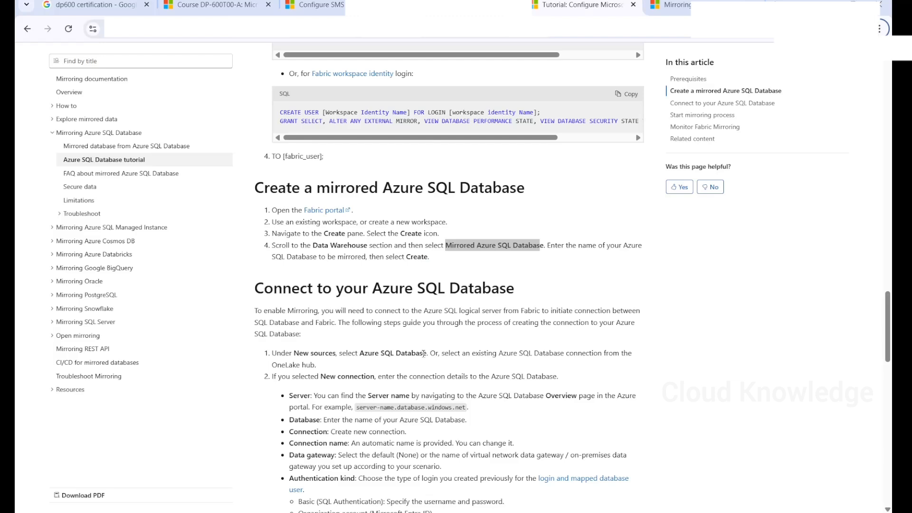
{"action": "scroll", "coordinate": [511, 171], "scroll_direction": "down", "scroll_amount": 3}
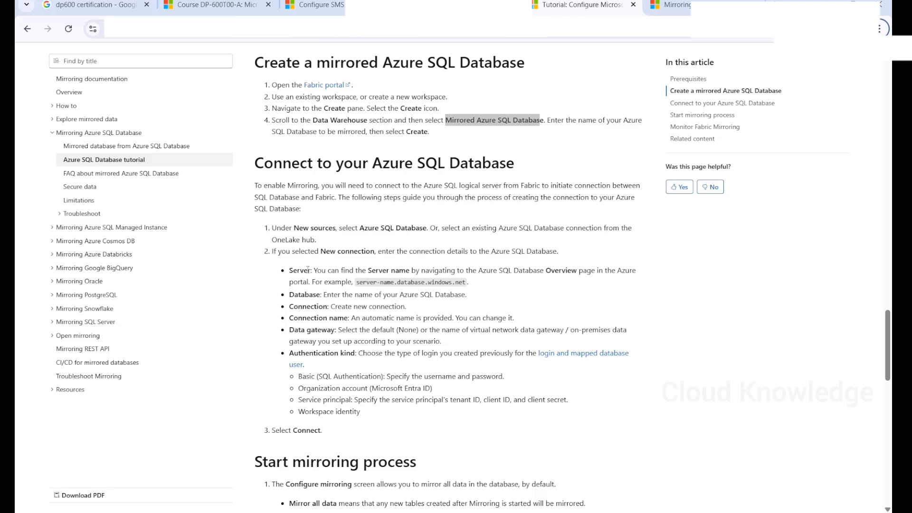
{"action": "left_click_drag", "start_coordinate": [323, 272], "coordinate": [463, 282]}
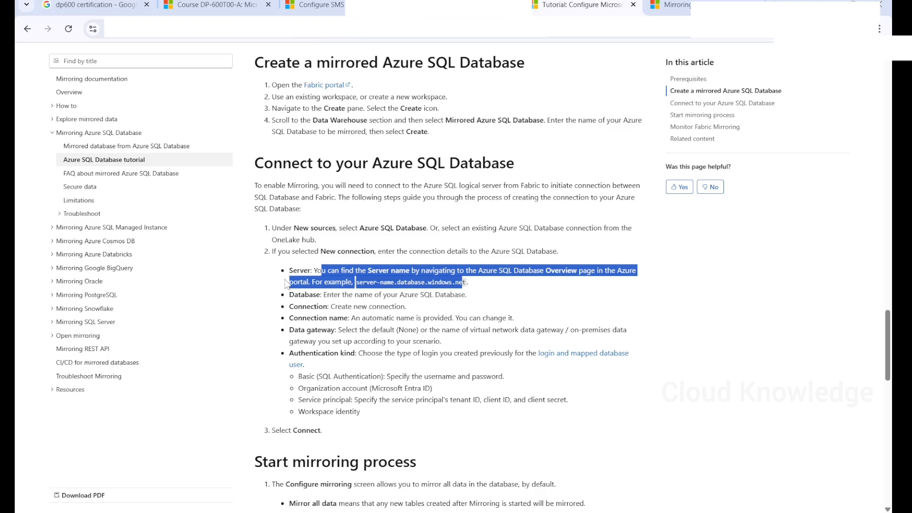
{"action": "left_click_drag", "start_coordinate": [283, 272], "coordinate": [396, 418]}
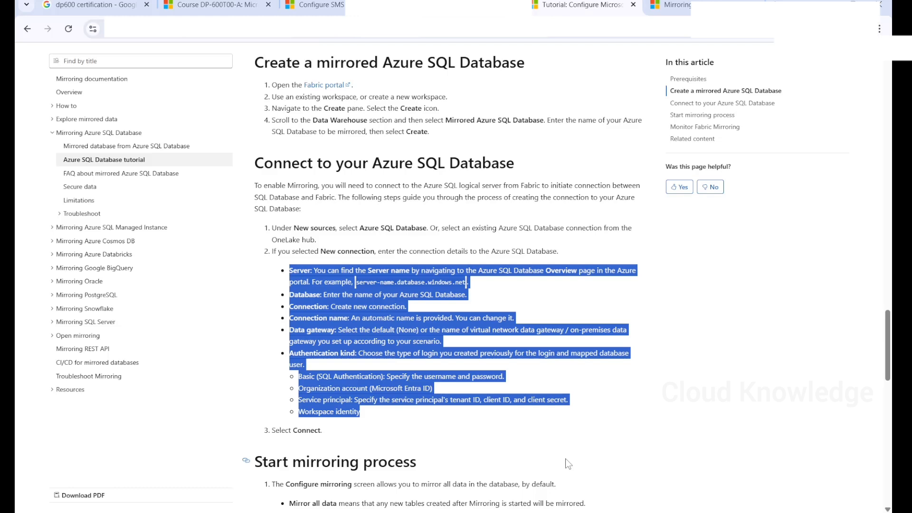
{"action": "mouse_move", "coordinate": [517, 512]}
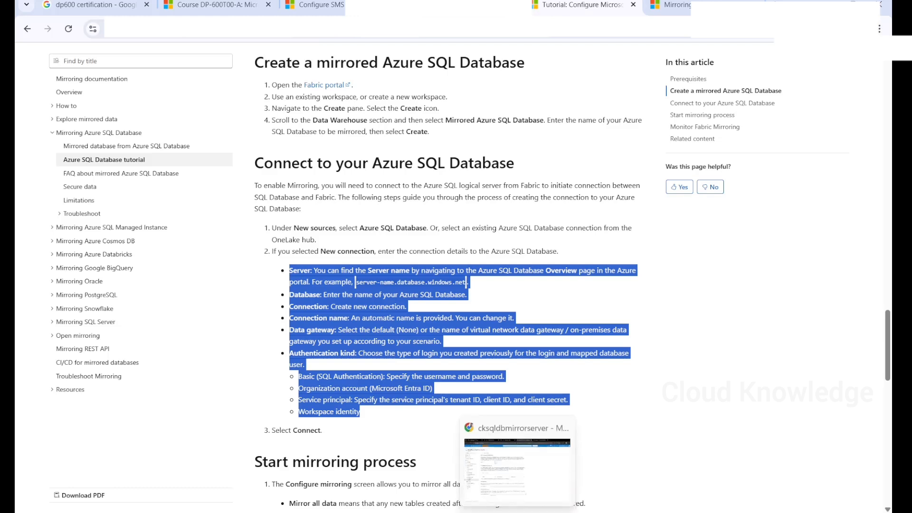
{"action": "left_click", "coordinate": [536, 461]}
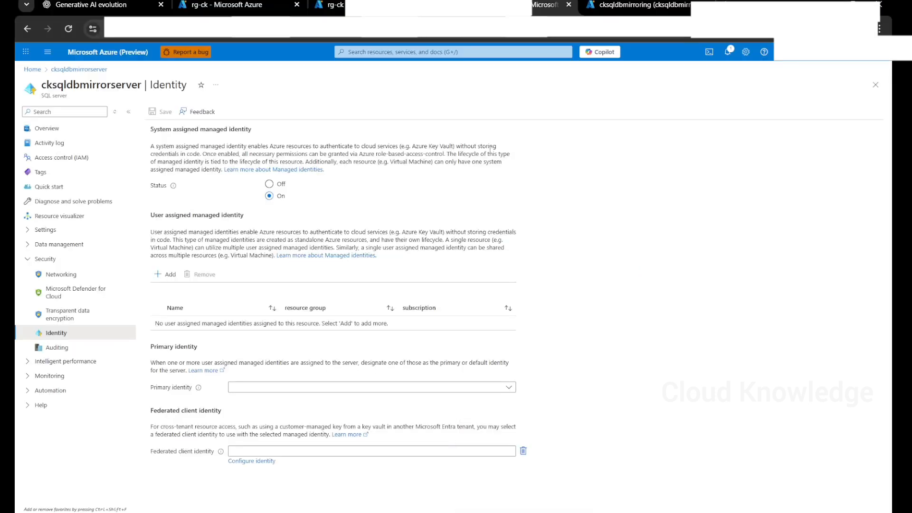
- Copy cksqldbmirrorserver.database.windows.net from the Azure SQL server's Overview page
{"action": "left_click", "coordinate": [64, 132]}
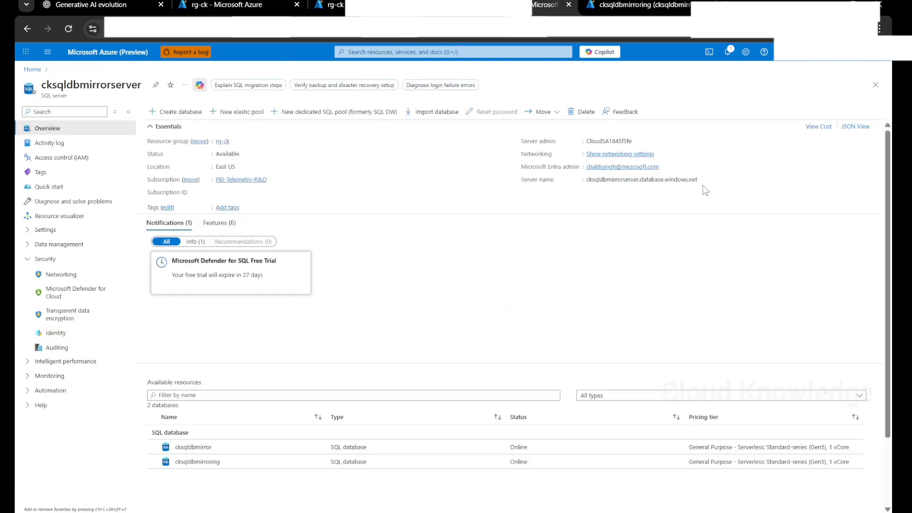
{"action": "left_click", "coordinate": [703, 180]}
{"action": "mouse_move", "coordinate": [462, 511]}
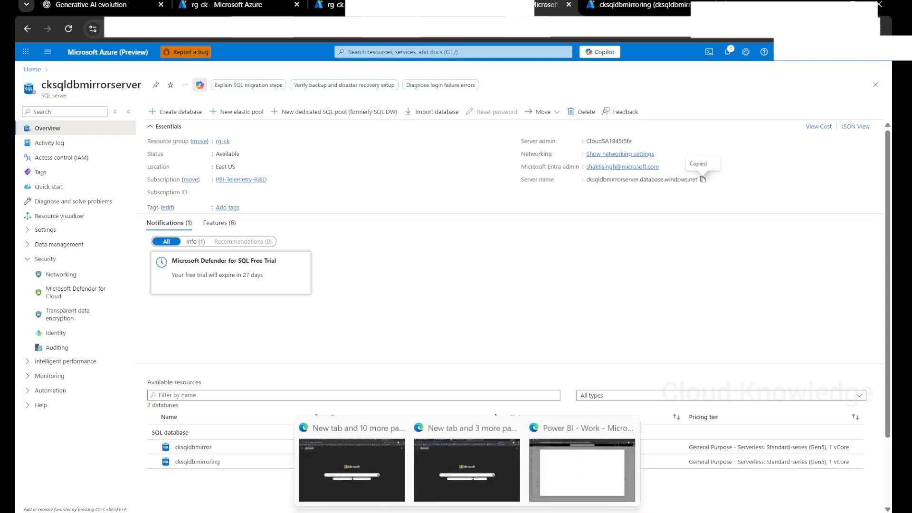
{"action": "left_click", "coordinate": [594, 460]}
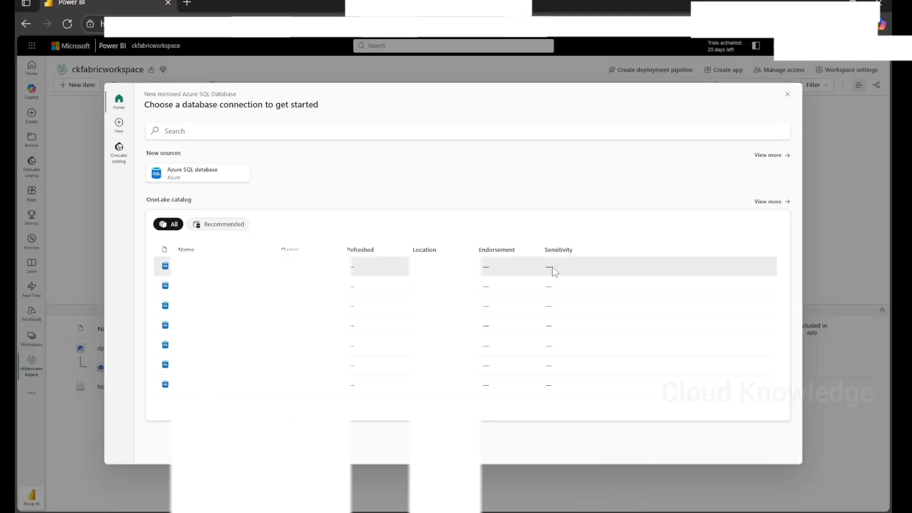
{"action": "key", "text": "alt+Tab"}
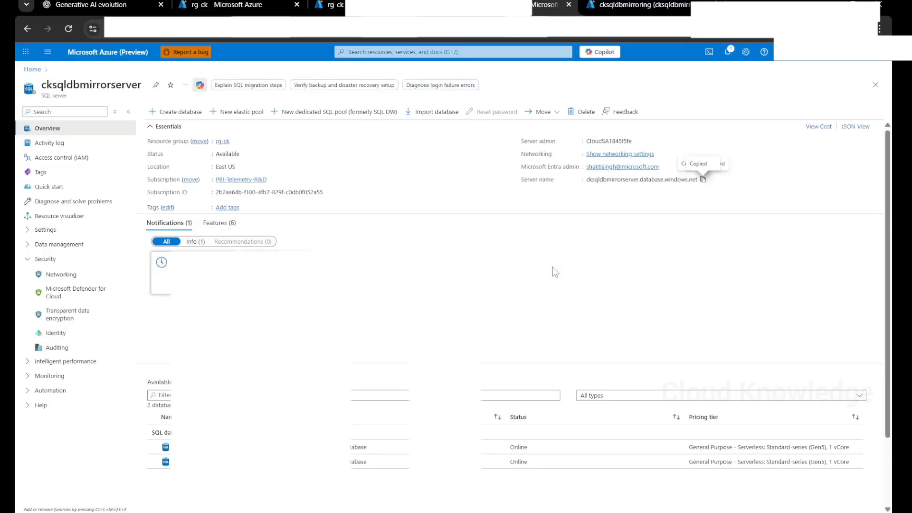
{"action": "key", "text": "alt+Tab"}
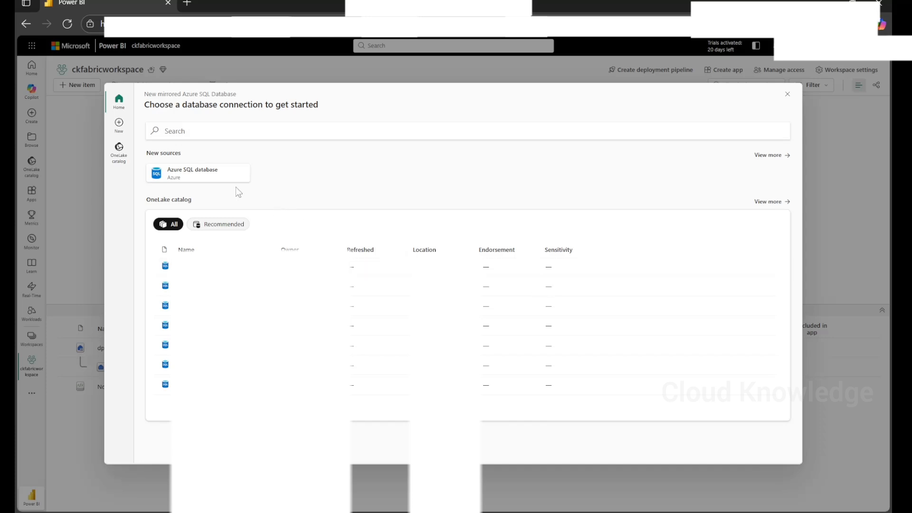
- Choose Azure SQL database as source with server cksqldbmirrorserver.database.windows.net and database cksqldbmirroring
{"action": "left_click", "coordinate": [221, 180]}
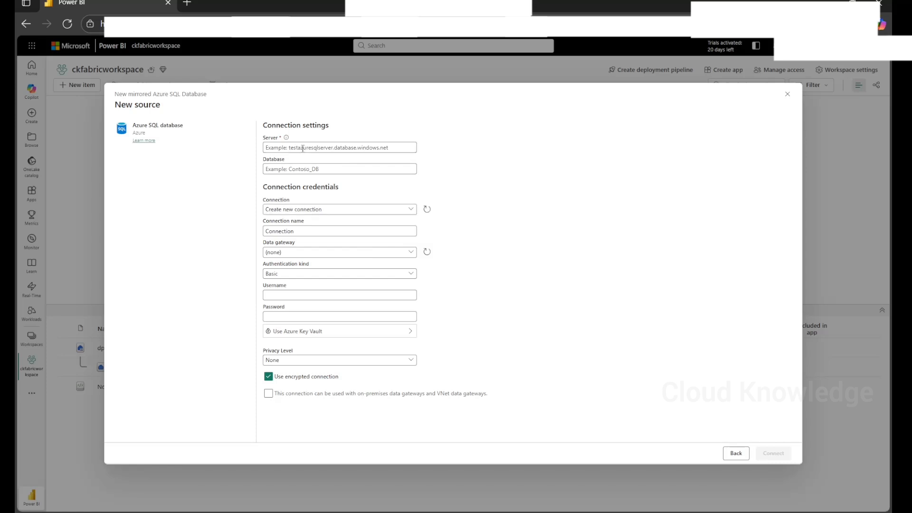
{"action": "key", "text": "ctrl+v"}
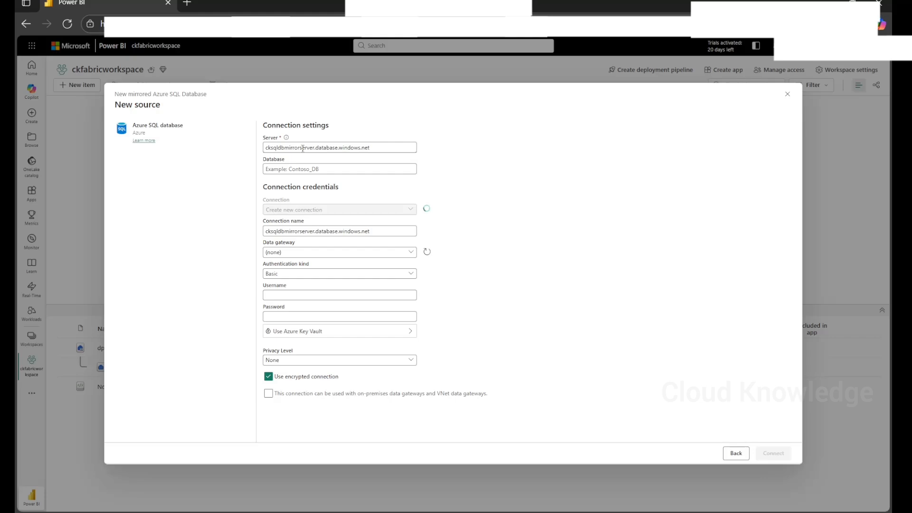
{"action": "key", "text": "Tab"}
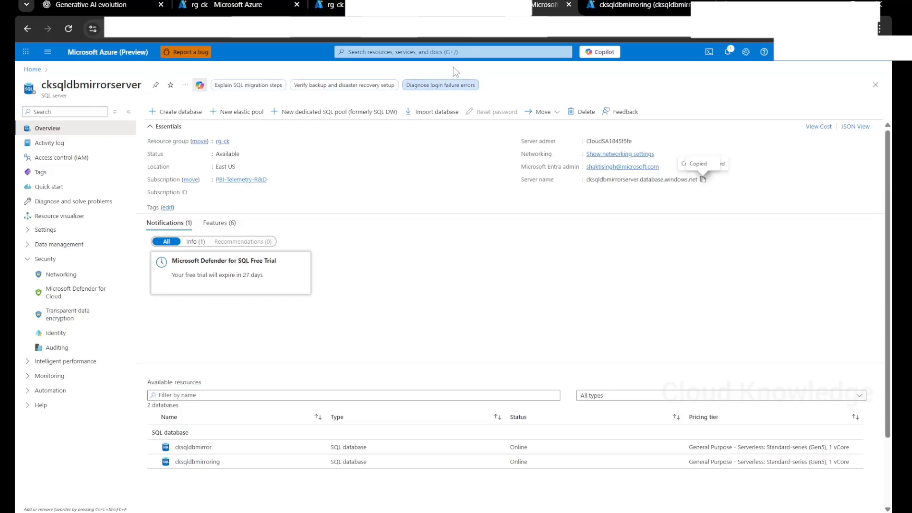
{"action": "left_click", "coordinate": [612, 10]}
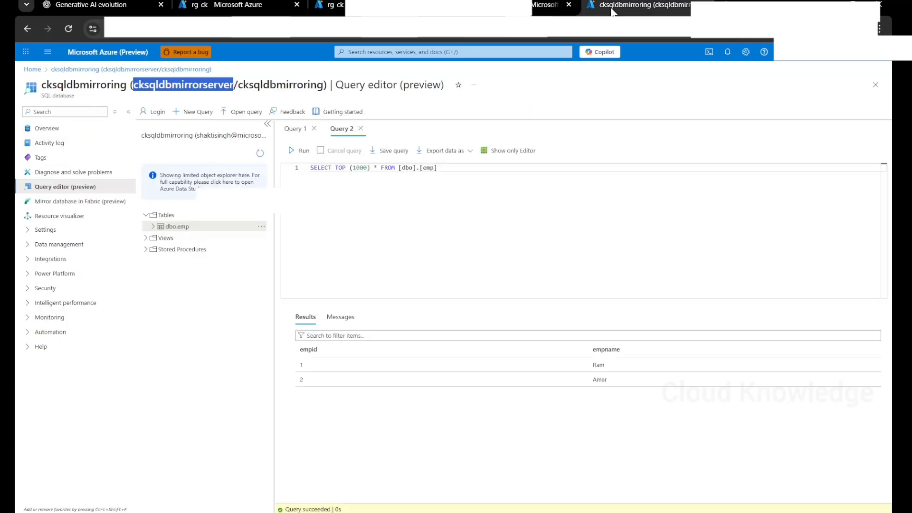
{"action": "double_click", "coordinate": [91, 83]}
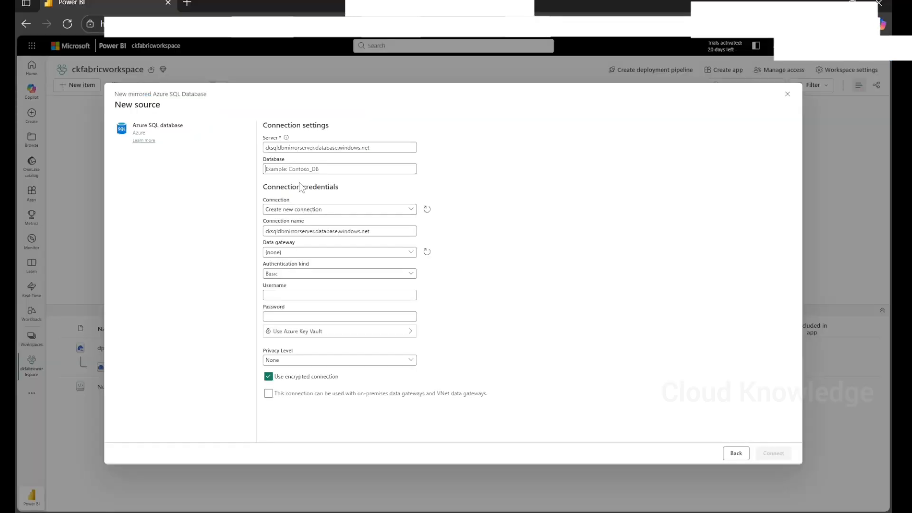
{"action": "key", "text": "ctrl+v"}
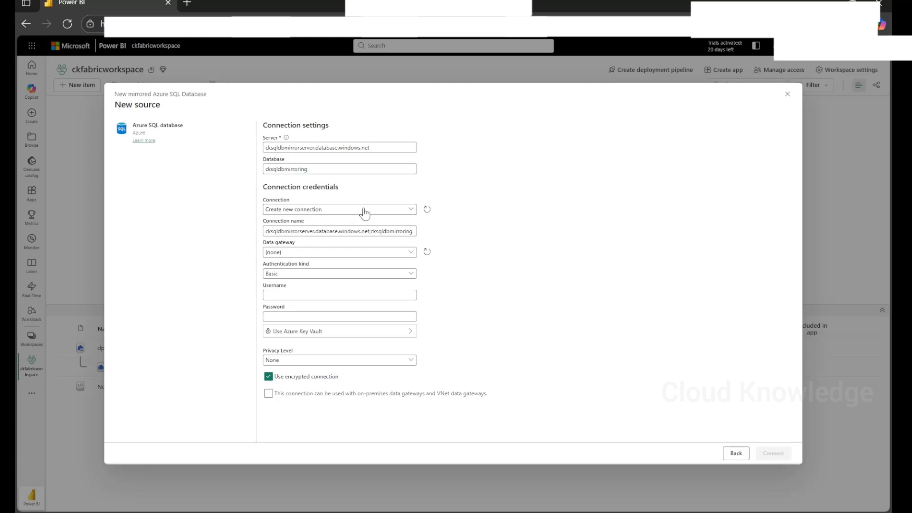
- Keep Create new connection and no data gateway, pick Organizational account authentication, and connect
{"action": "left_click", "coordinate": [364, 210]}
{"action": "left_click", "coordinate": [364, 209]}
{"action": "left_click", "coordinate": [320, 256]}
{"action": "left_click", "coordinate": [321, 259]}
{"action": "left_click", "coordinate": [306, 276]}
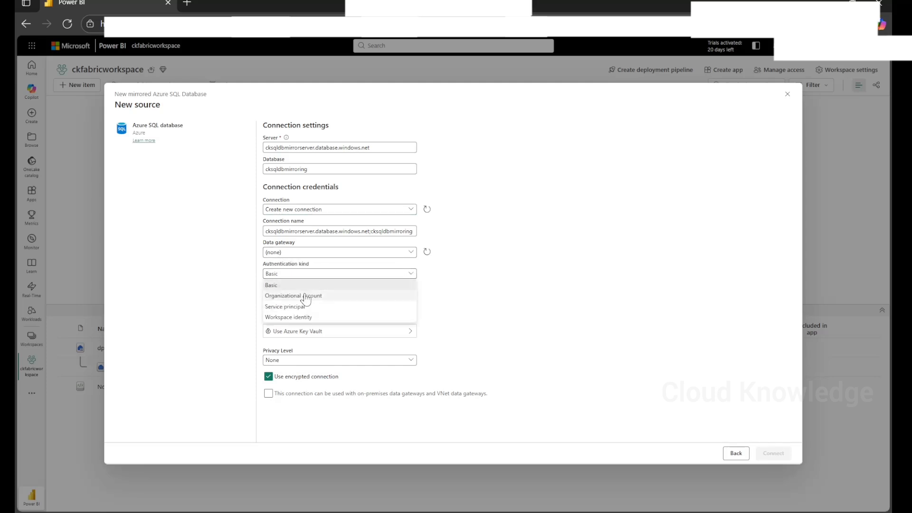
{"action": "left_click", "coordinate": [306, 296]}
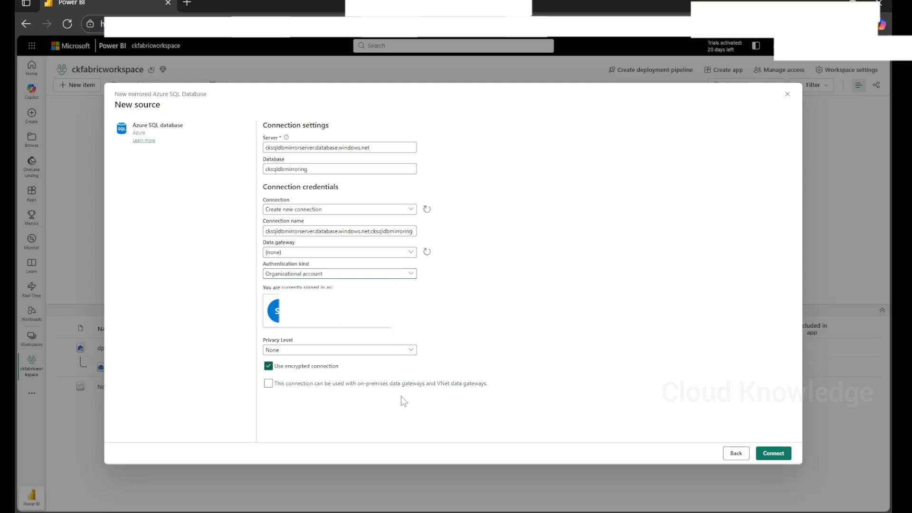
{"action": "left_click", "coordinate": [770, 458]}
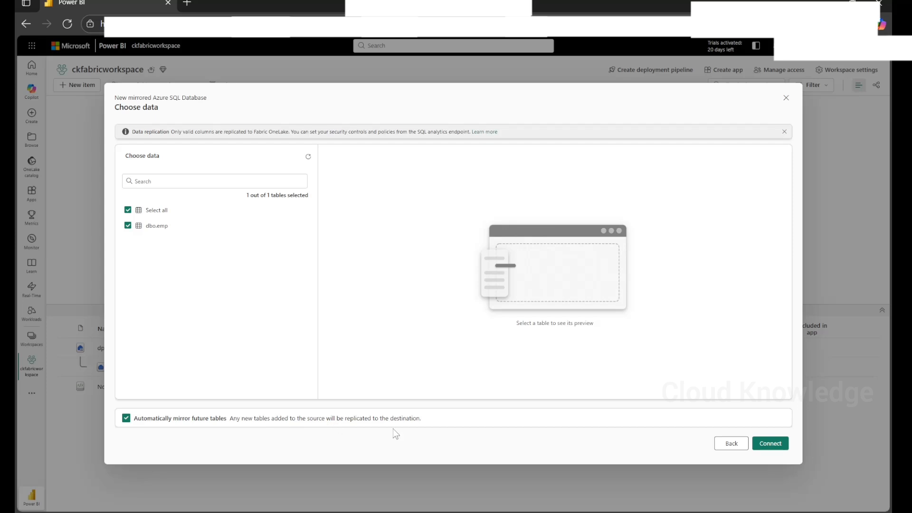
- Keep dbo.emp and automatic mirroring of future tables, then create the cksqldbmirroring mirrored database
{"action": "mouse_move", "coordinate": [426, 422]}
{"action": "left_mouse_down"}
{"action": "mouse_move", "coordinate": [228, 425]}
{"action": "mouse_move", "coordinate": [420, 420]}
{"action": "left_mouse_up"}
{"action": "left_click", "coordinate": [459, 421]}
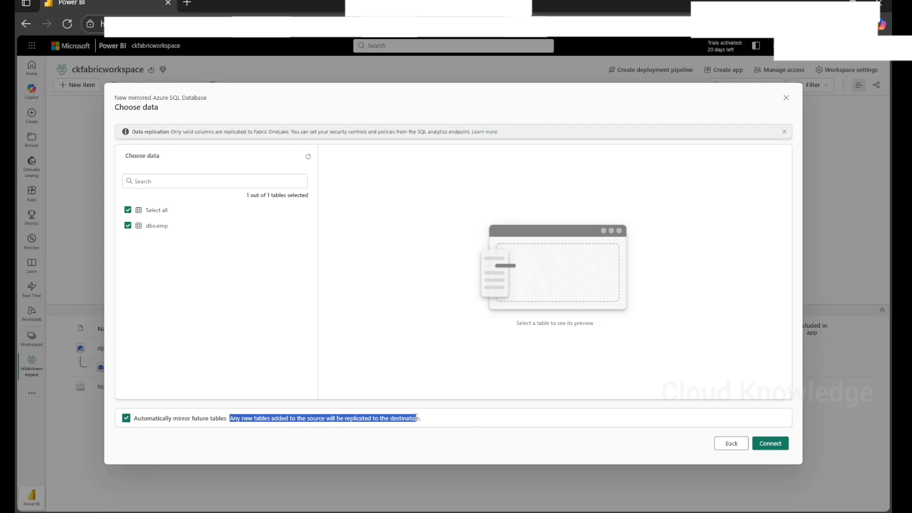
{"action": "left_click", "coordinate": [429, 422]}
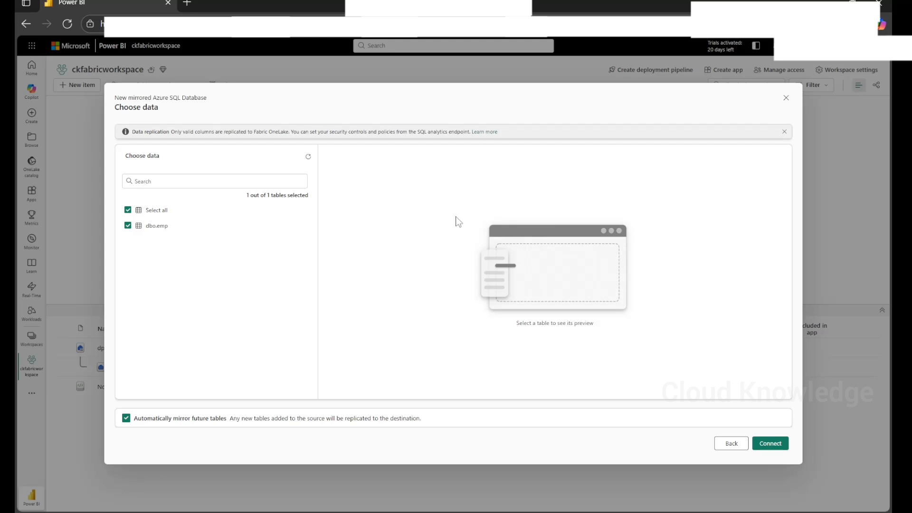
{"action": "left_click", "coordinate": [776, 444]}
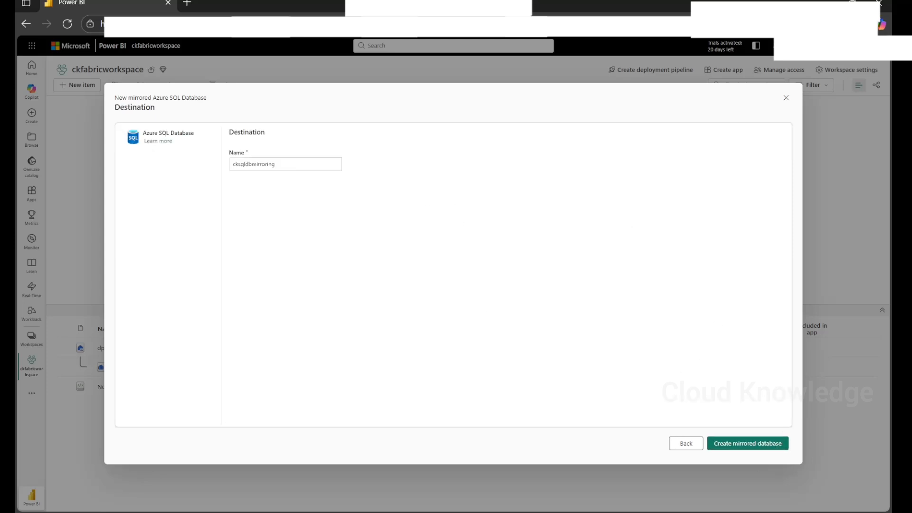
{"action": "left_click", "coordinate": [745, 445]}
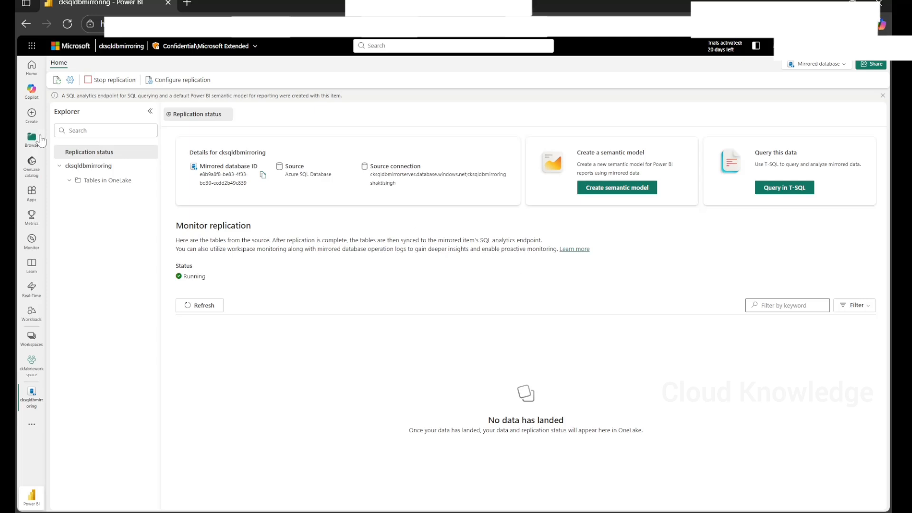
- Refresh replication status and check the T-SQL view until dbo.emp shows as Running
{"action": "left_click", "coordinate": [70, 180]}
{"action": "left_click", "coordinate": [205, 308]}
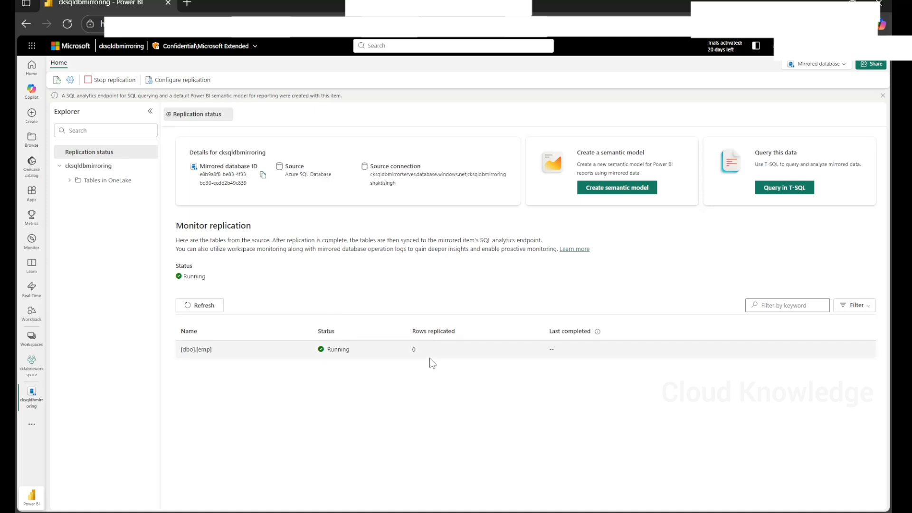
{"action": "left_click", "coordinate": [785, 190]}
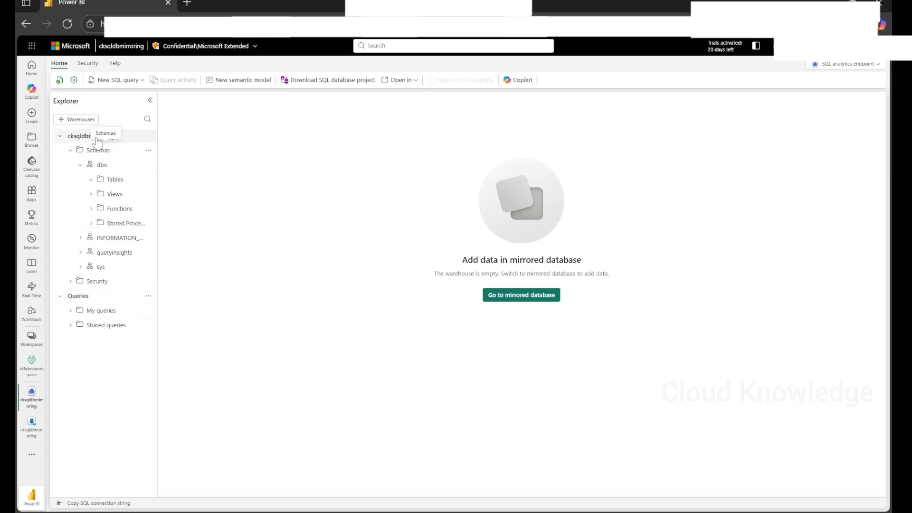
{"action": "left_click", "coordinate": [501, 298]}
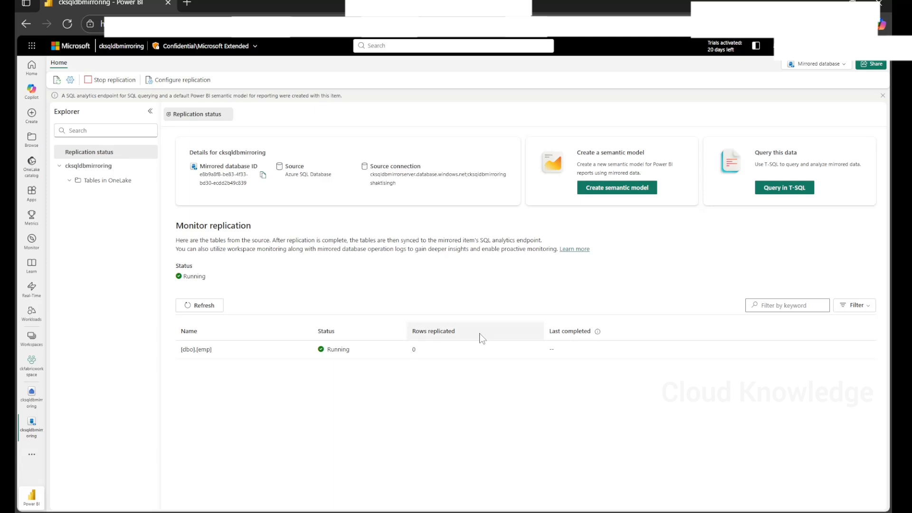
- Refresh the replication status and OneLake tables, then expand dbo > emp to show its empid and empname columns
{"action": "left_click", "coordinate": [204, 305]}
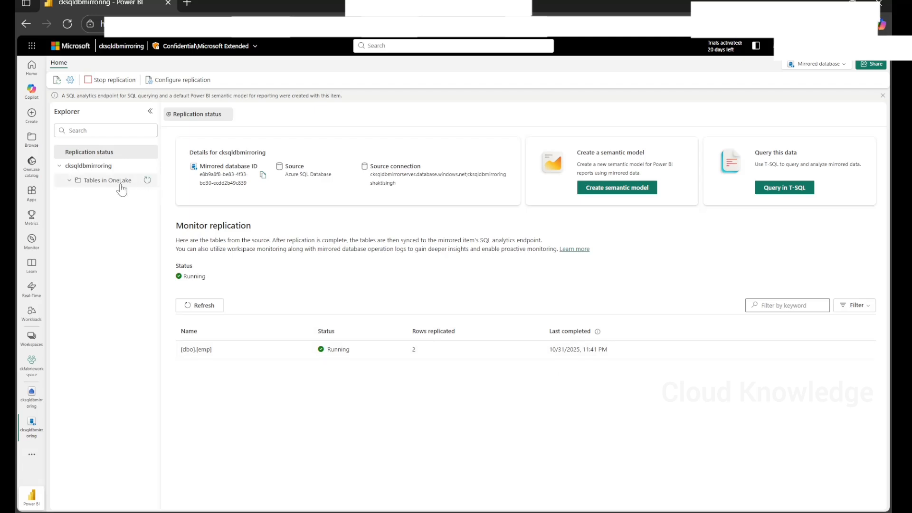
{"action": "left_click", "coordinate": [148, 180]}
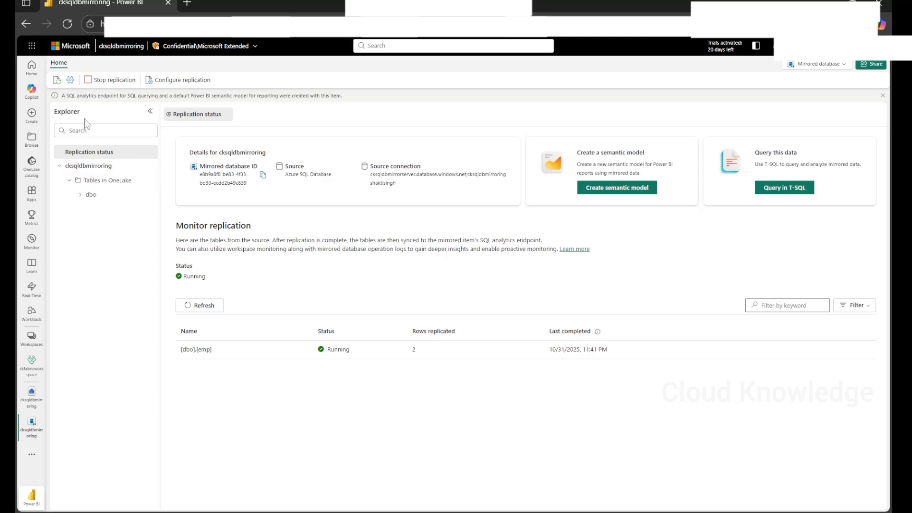
{"action": "left_click", "coordinate": [80, 195]}
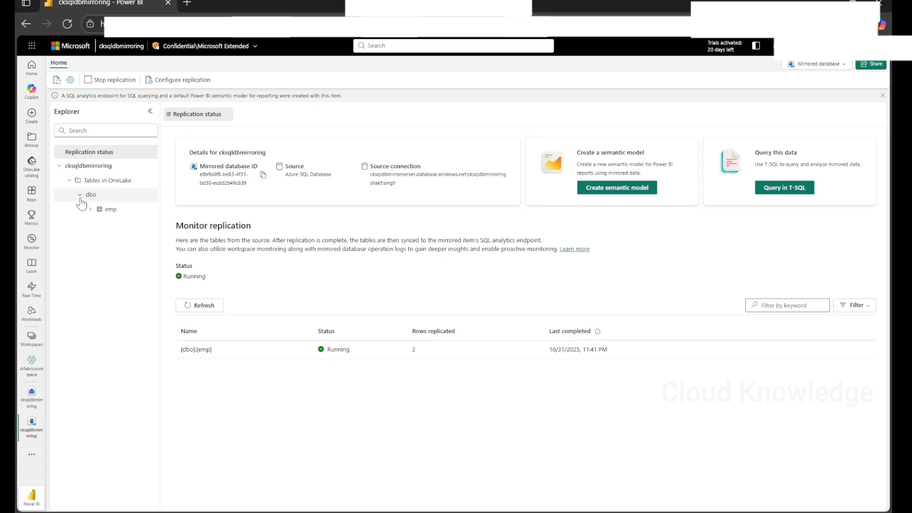
{"action": "left_click", "coordinate": [89, 210]}
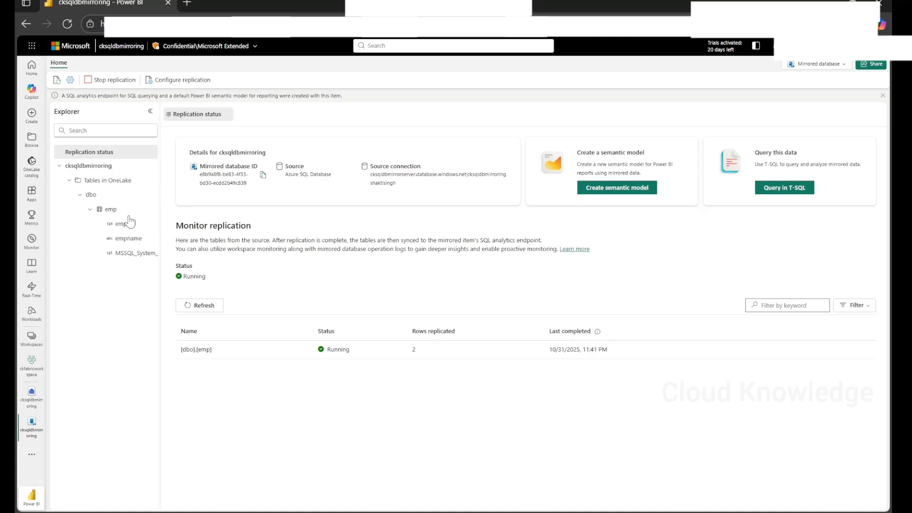
{"action": "left_click_drag", "start_coordinate": [160, 271], "coordinate": [236, 278]}
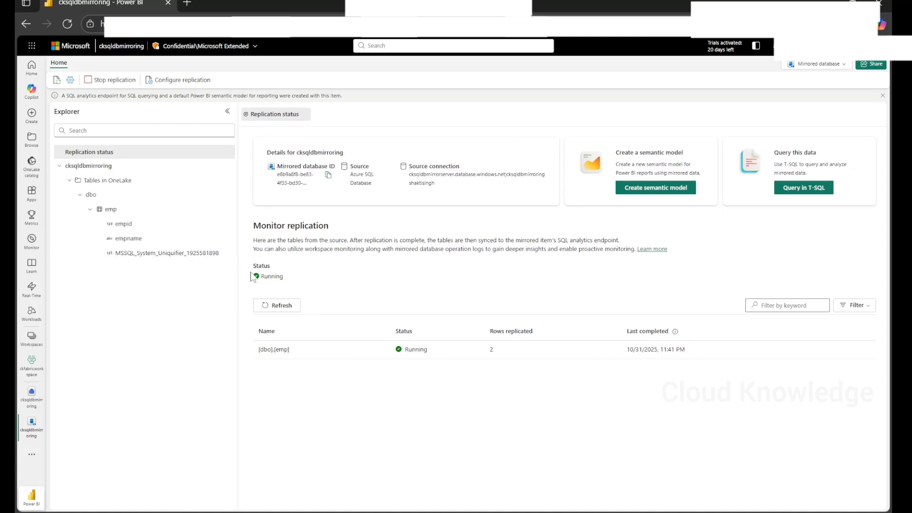
{"action": "left_click_drag", "start_coordinate": [237, 274], "coordinate": [200, 275]}
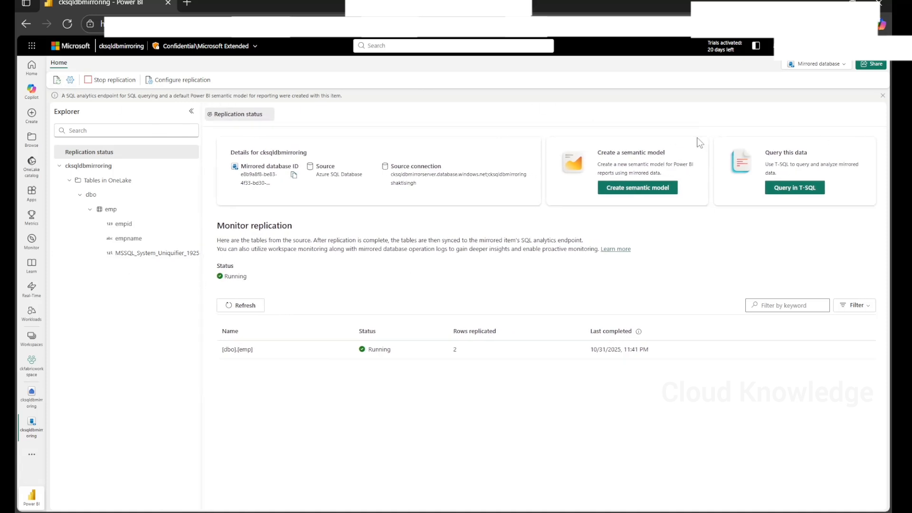
- Refresh the monitor to confirm dbo.emp shows 2 rows replicated, and check the status filter options
{"action": "left_click", "coordinate": [56, 81]}
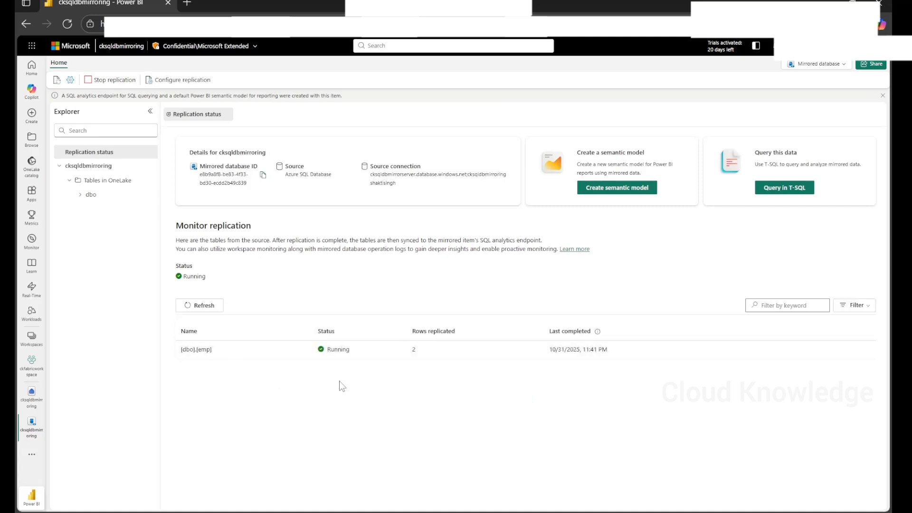
{"action": "left_click", "coordinate": [854, 305]}
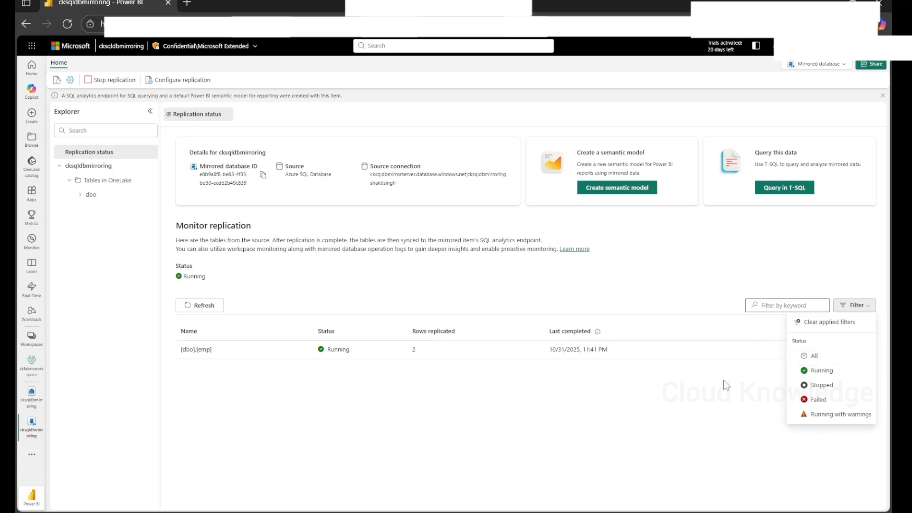
{"action": "left_click", "coordinate": [749, 251]}
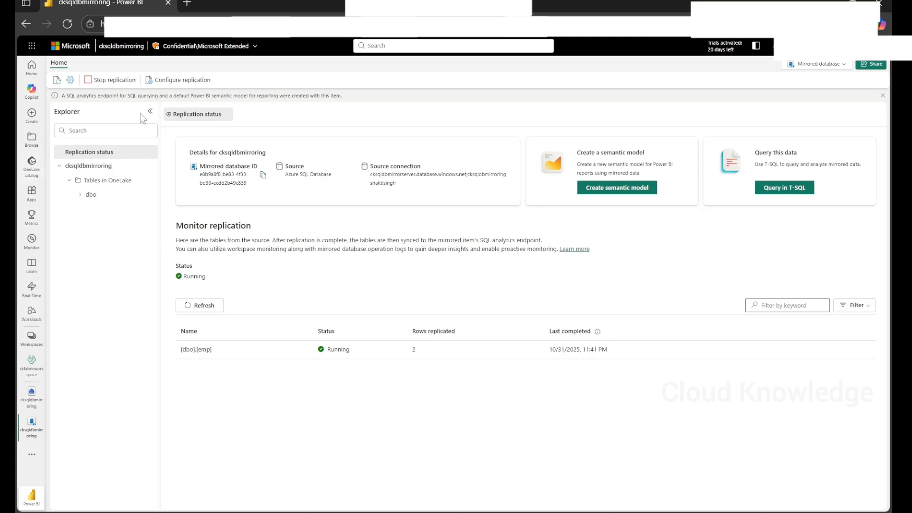
- Run a Select TOP 100 T-SQL query on dbo.emp returning both employee rows, then return to the tutorial
{"action": "left_click", "coordinate": [774, 190]}
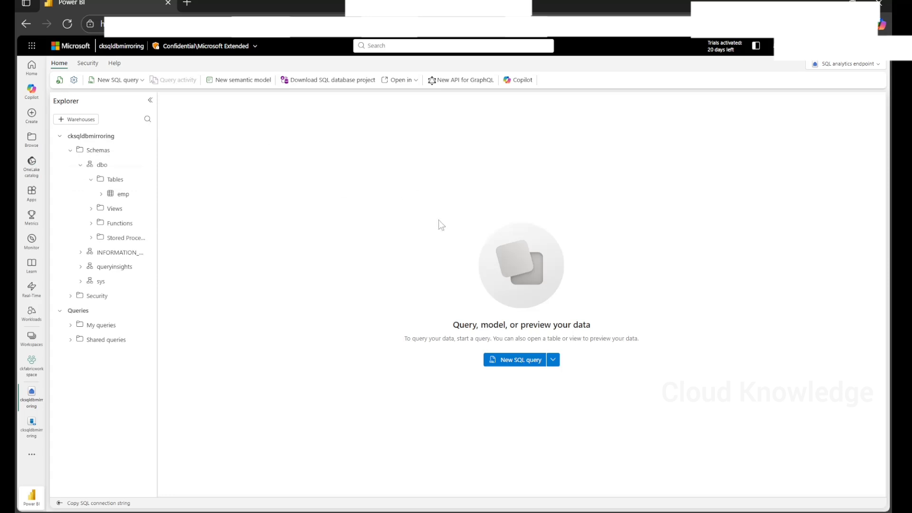
{"action": "left_click", "coordinate": [101, 194]}
{"action": "left_click", "coordinate": [147, 194]}
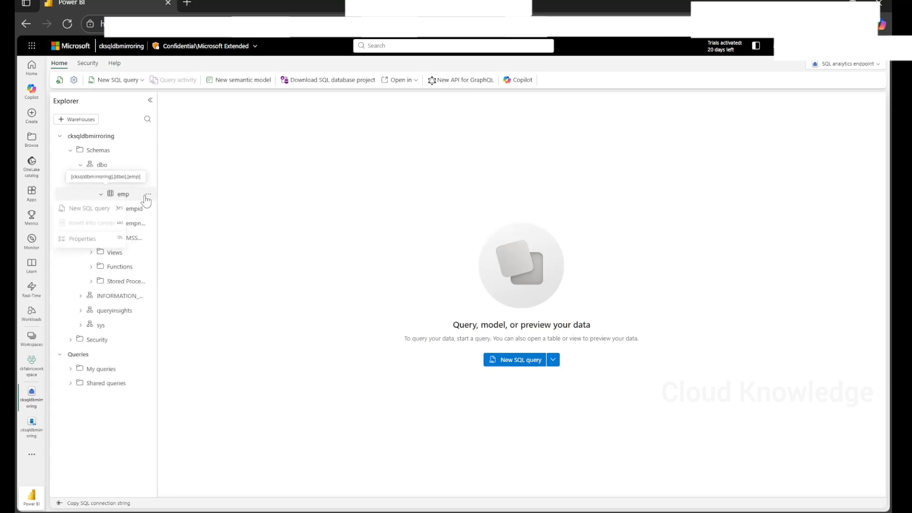
{"action": "mouse_move", "coordinate": [106, 209]}
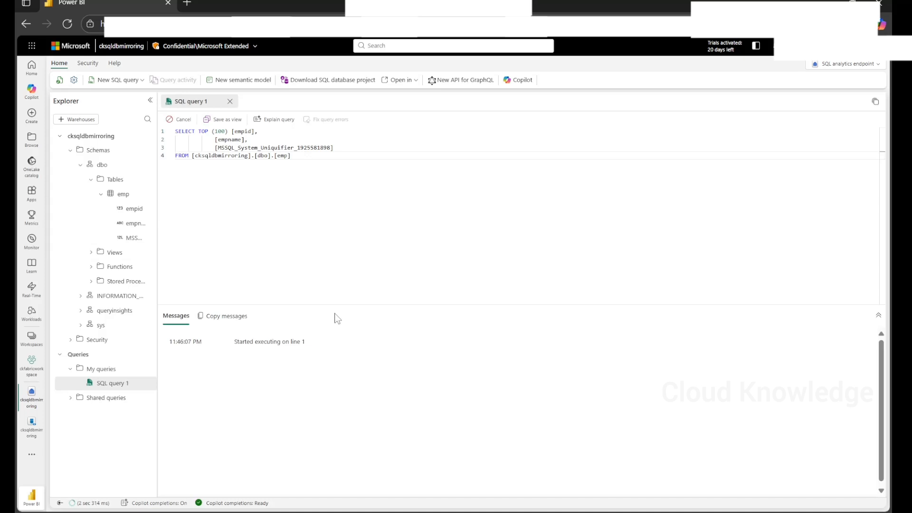
{"action": "left_click_drag", "start_coordinate": [335, 305], "coordinate": [347, 241]}
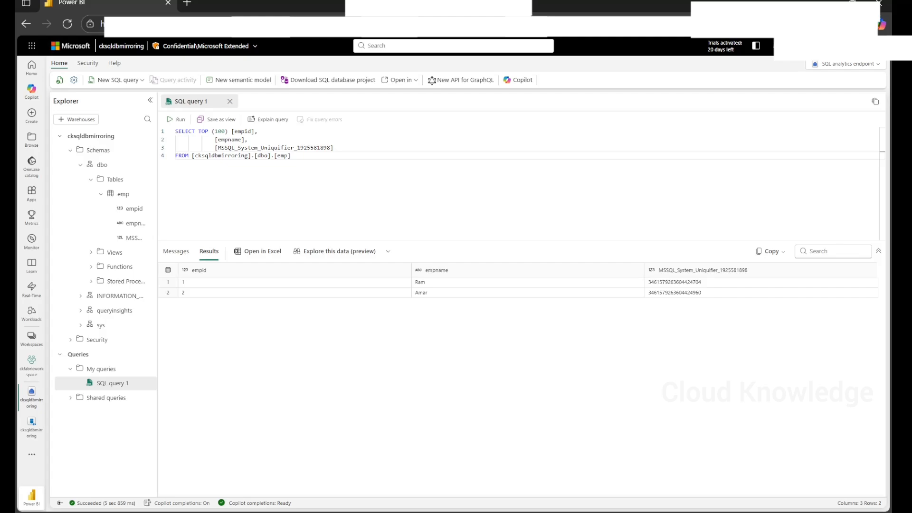
{"action": "left_click", "coordinate": [554, 446]}
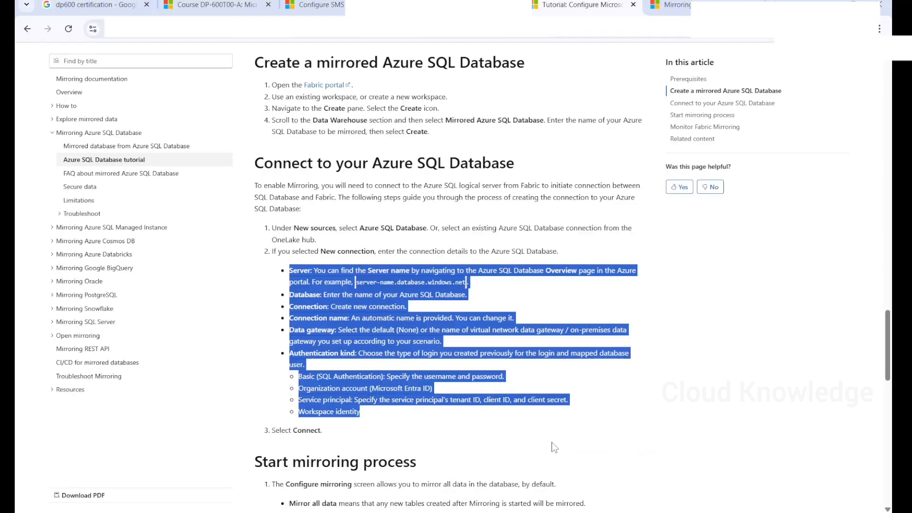
{"action": "scroll", "coordinate": [519, 358], "scroll_direction": "up", "scroll_amount": 20}
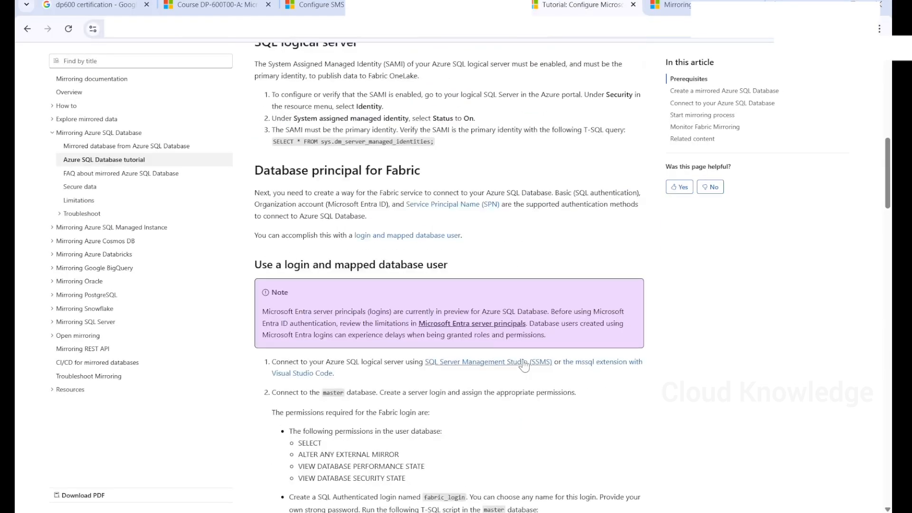
- Scroll to the 'Connect to your Azure SQL Database' section and deselect the highlighted connection details
{"action": "scroll", "coordinate": [524, 363], "scroll_direction": "up", "scroll_amount": 3}
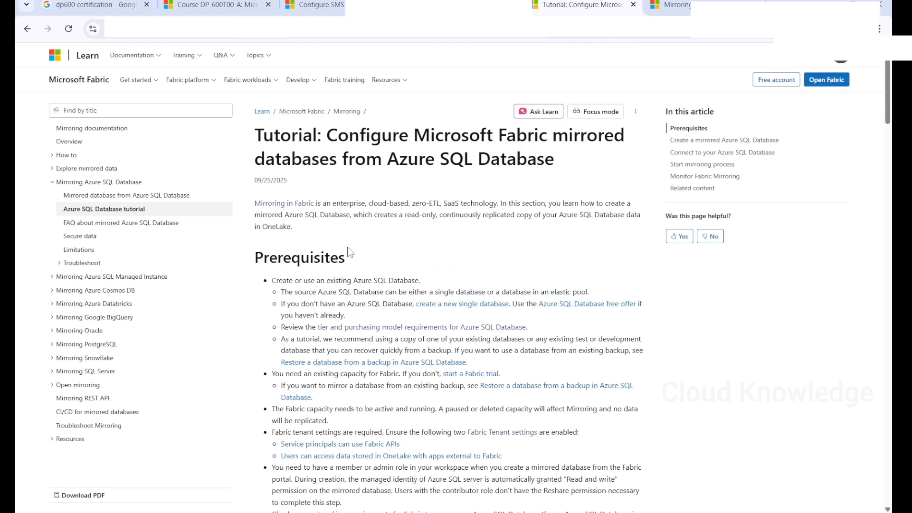
{"action": "scroll", "coordinate": [415, 266], "scroll_direction": "down", "scroll_amount": 3}
{"action": "scroll", "coordinate": [416, 274], "scroll_direction": "down", "scroll_amount": 5}
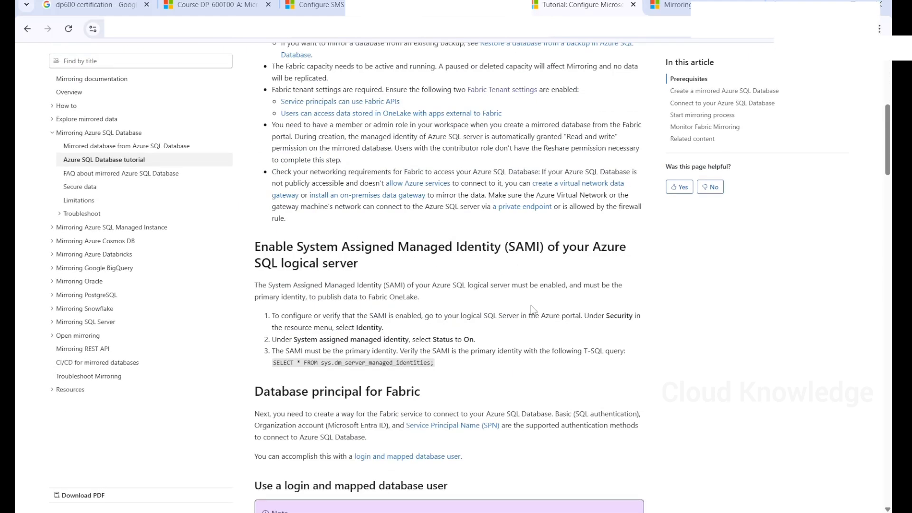
{"action": "scroll", "coordinate": [532, 310], "scroll_direction": "down", "scroll_amount": 1}
{"action": "scroll", "coordinate": [533, 309], "scroll_direction": "down", "scroll_amount": 6}
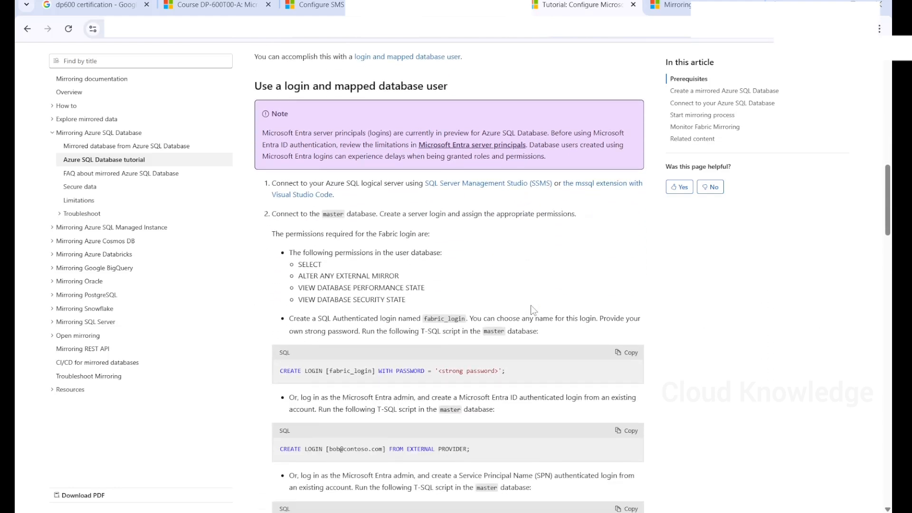
{"action": "scroll", "coordinate": [532, 309], "scroll_direction": "down", "scroll_amount": 2}
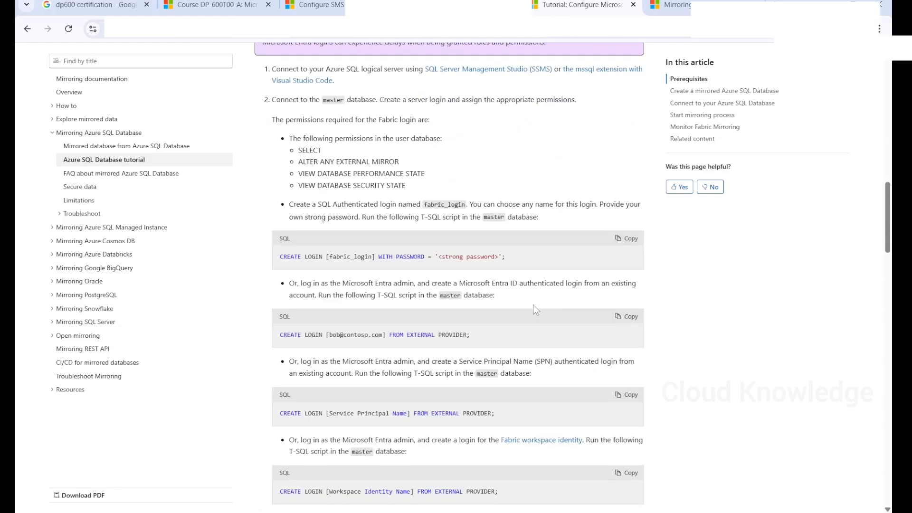
{"action": "scroll", "coordinate": [534, 309], "scroll_direction": "down", "scroll_amount": 10}
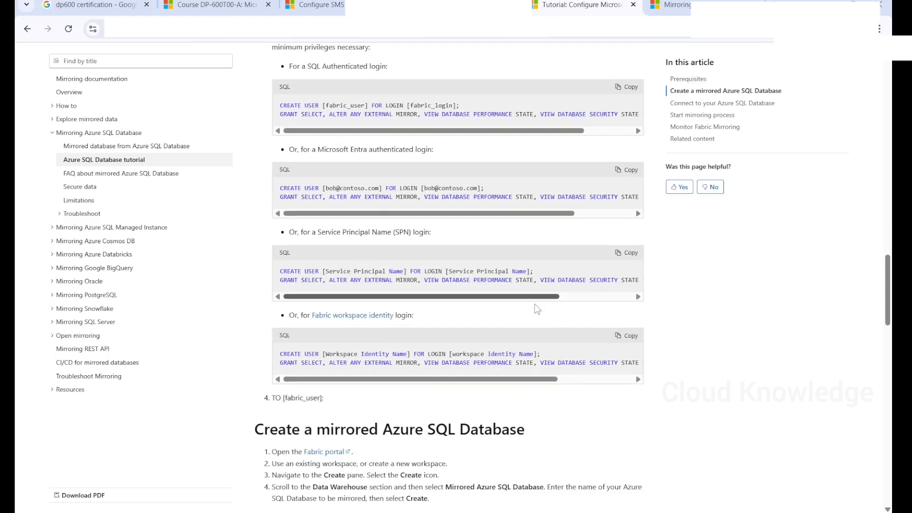
{"action": "scroll", "coordinate": [537, 308], "scroll_direction": "down", "scroll_amount": 6}
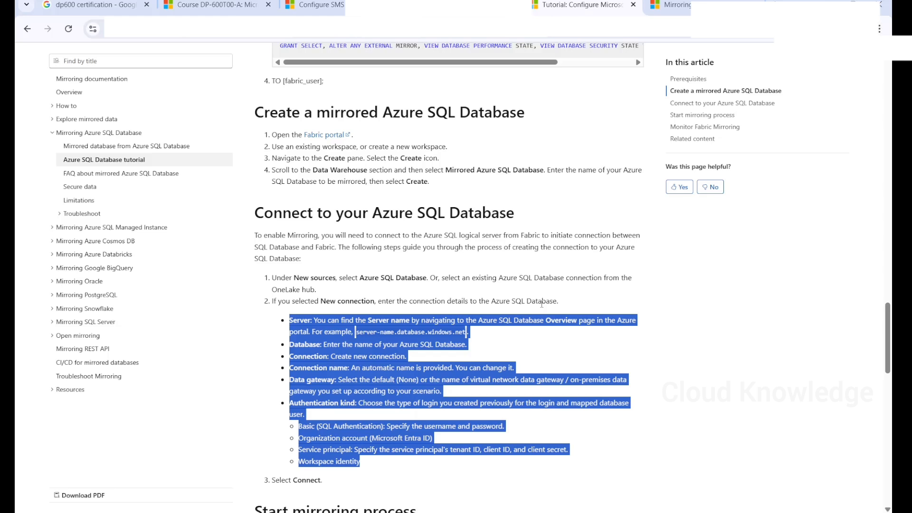
{"action": "left_click", "coordinate": [699, 331]}
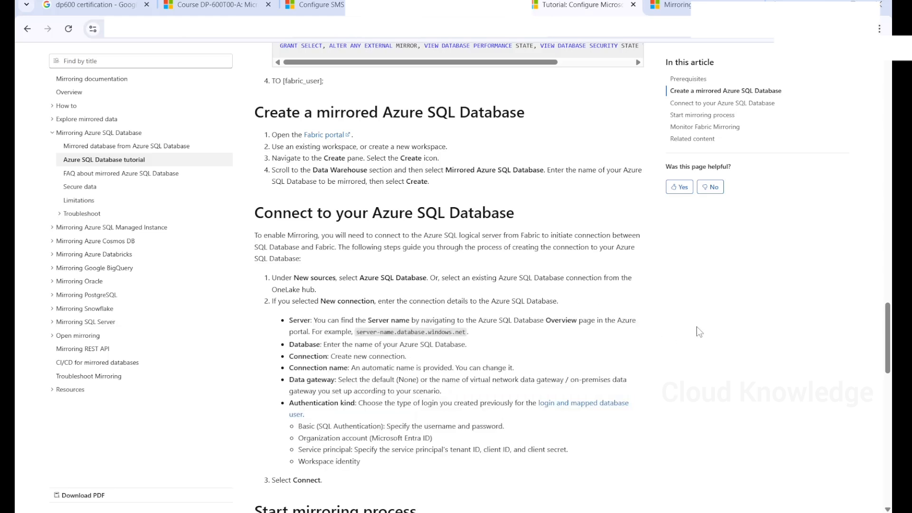